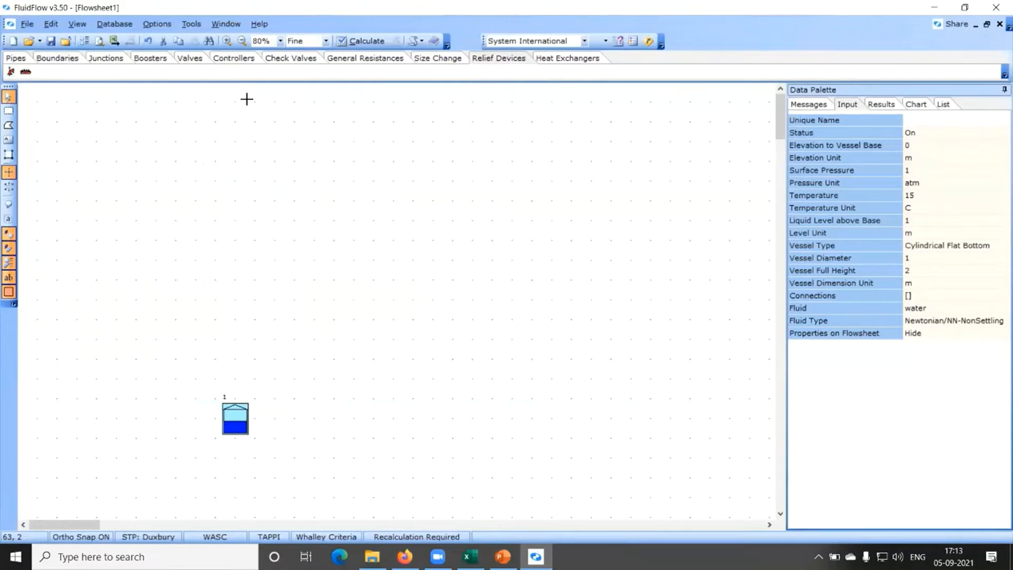
Step: Place a relief valve above the vessel and a known pressure boundary above the relief valve, vertically in line
click(11, 72)
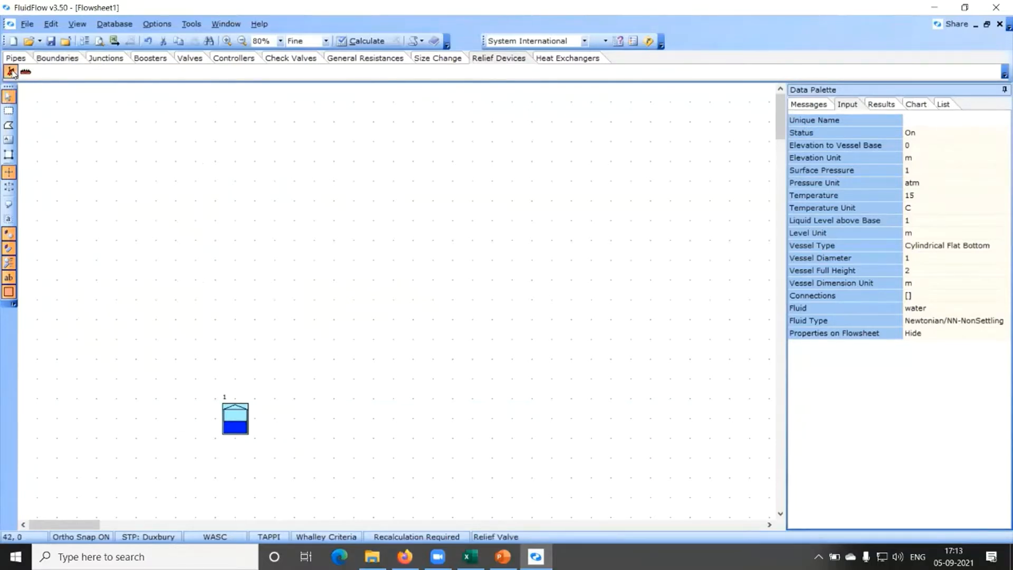
click(236, 260)
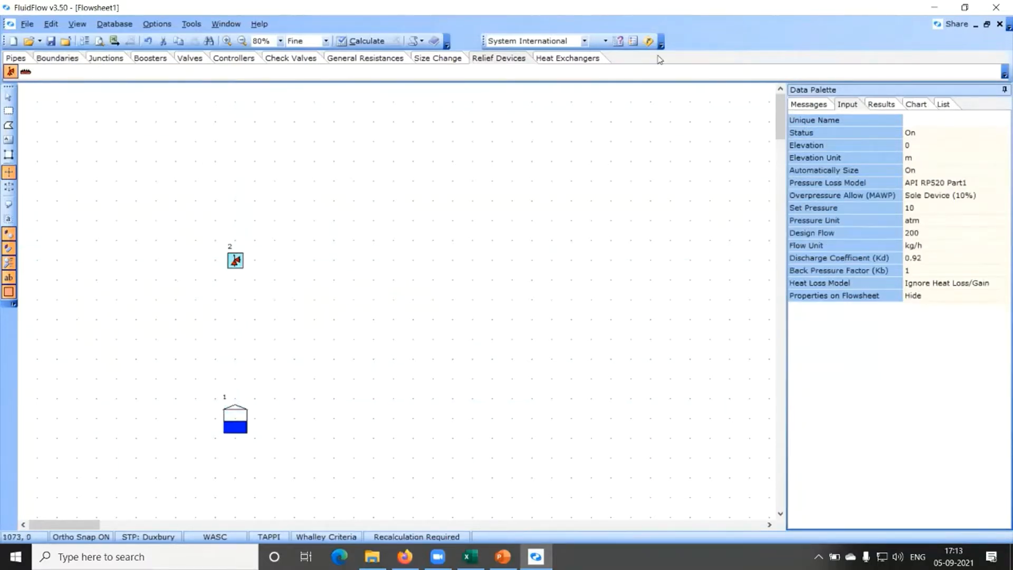
click(59, 60)
click(9, 73)
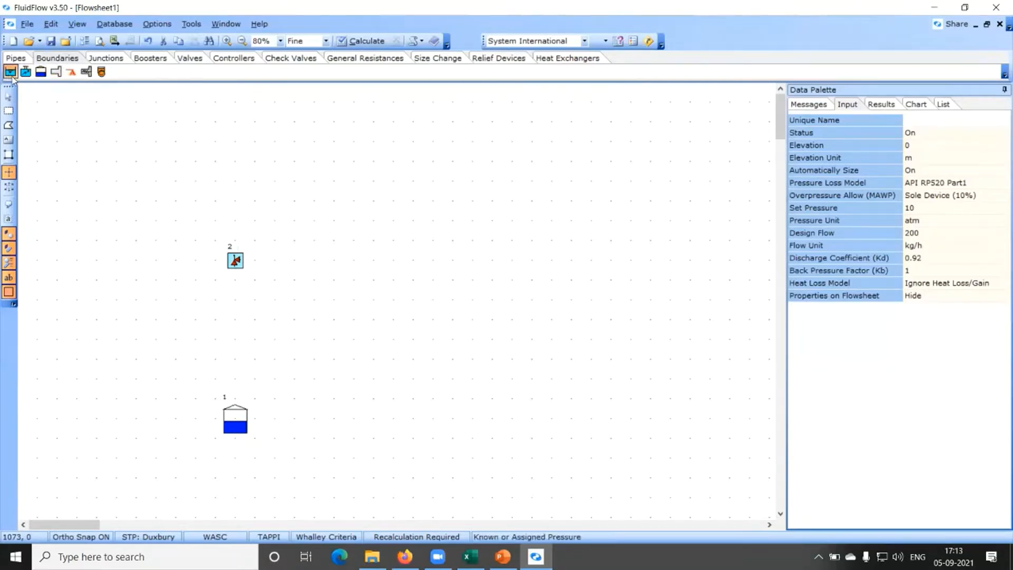
click(235, 127)
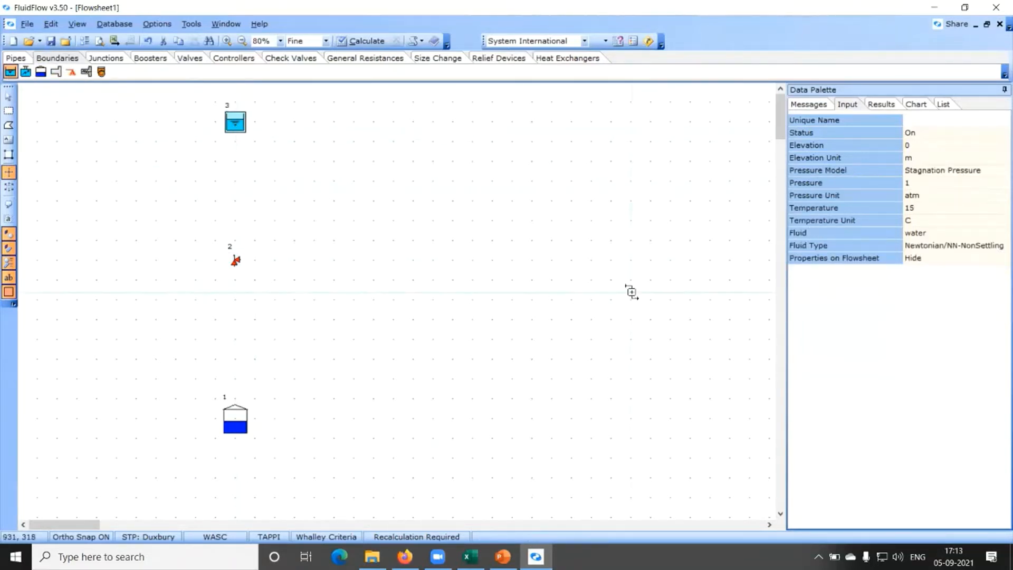
Step: Connect the vessel to the relief valve and the relief valve to the pressure boundary with two straight pipes
click(15, 59)
click(10, 72)
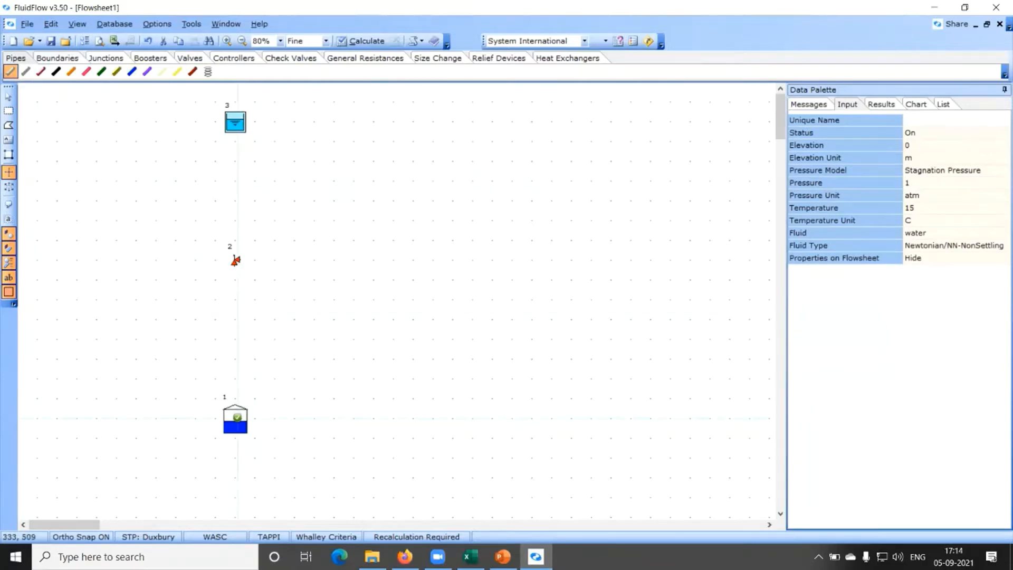
click(236, 418)
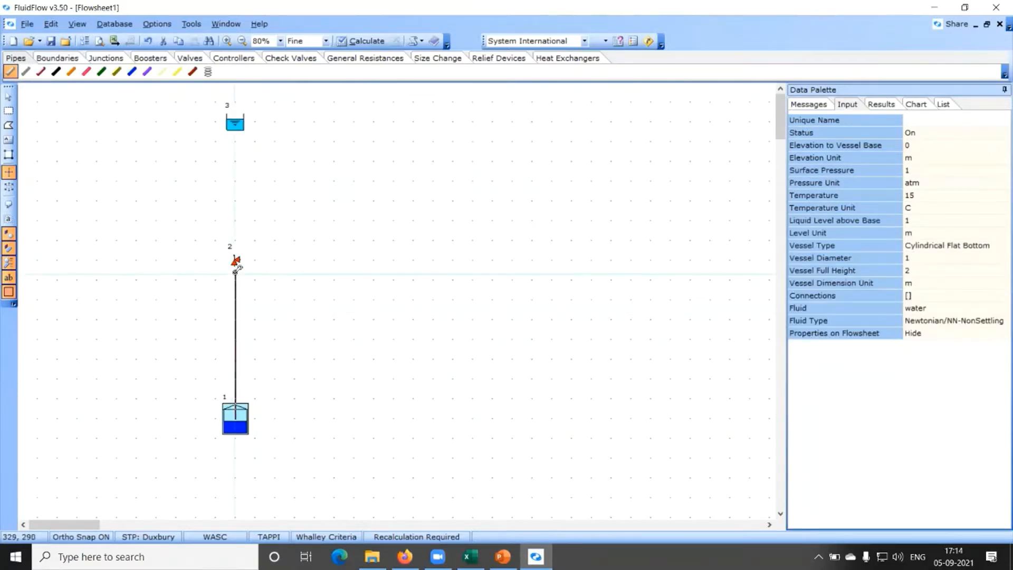
click(235, 260)
click(236, 260)
click(236, 123)
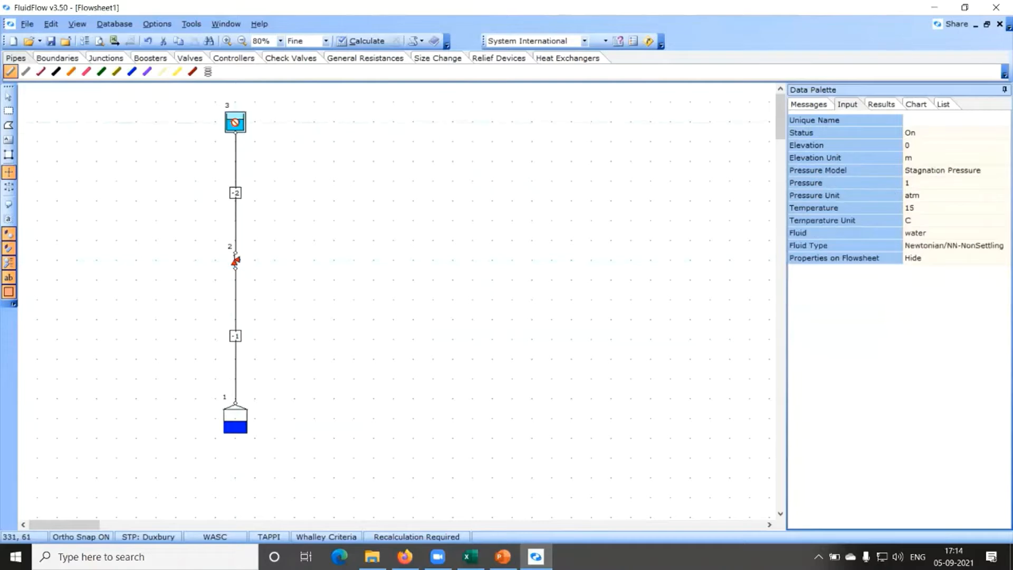
click(8, 96)
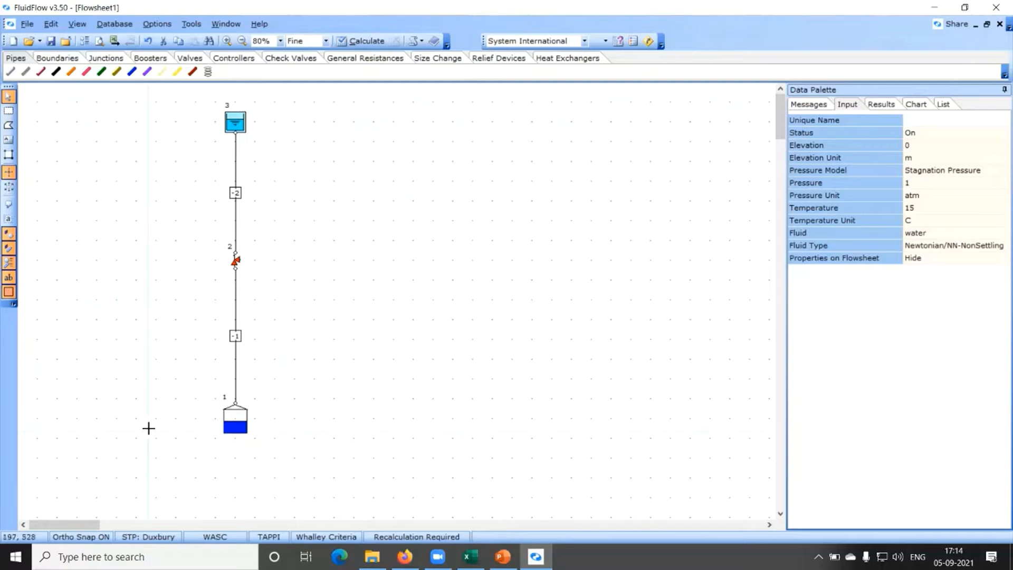
Step: Set the vessel's surface pressure to 82.5 psi g
click(235, 422)
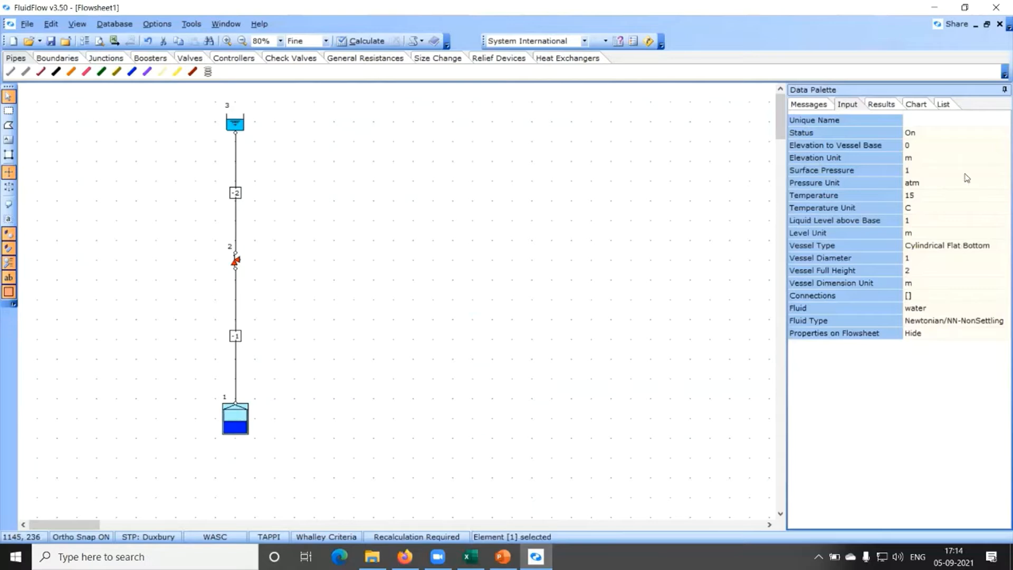
click(922, 171)
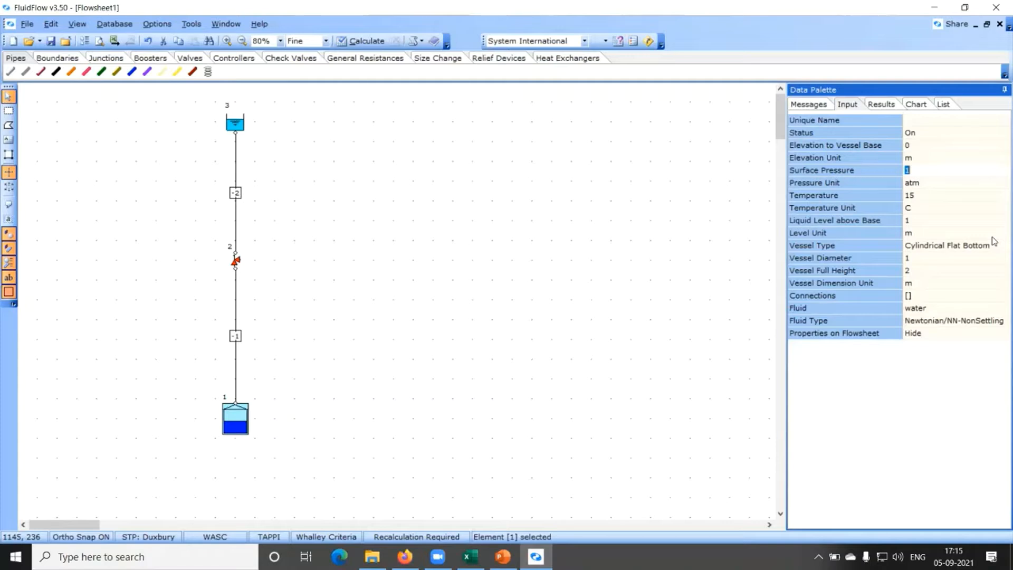
text(82.5)
click(958, 185)
click(995, 183)
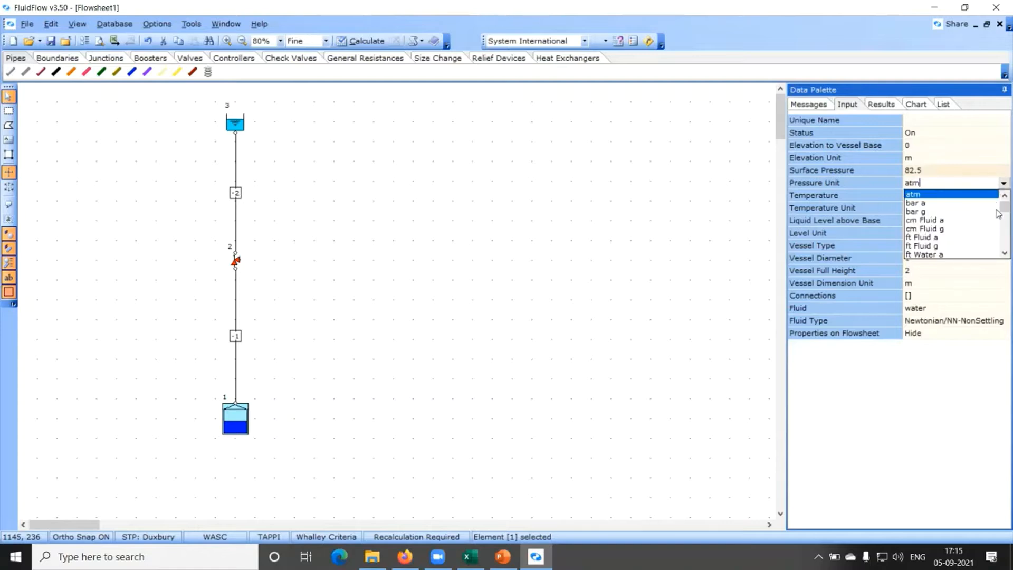
drag(998, 210, 1000, 252)
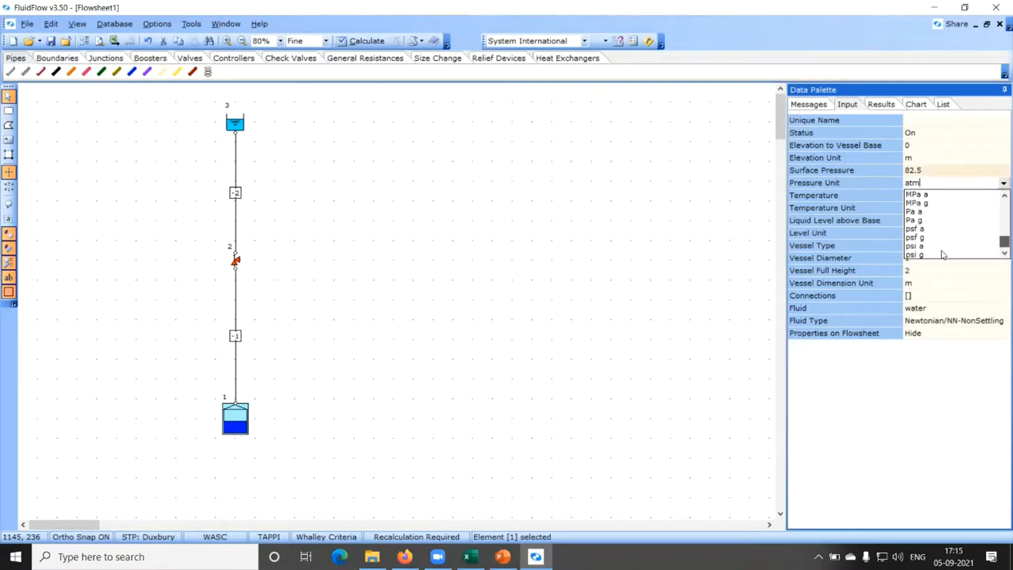
click(914, 255)
Step: Set the vessel's temperature to 167 F
click(929, 196)
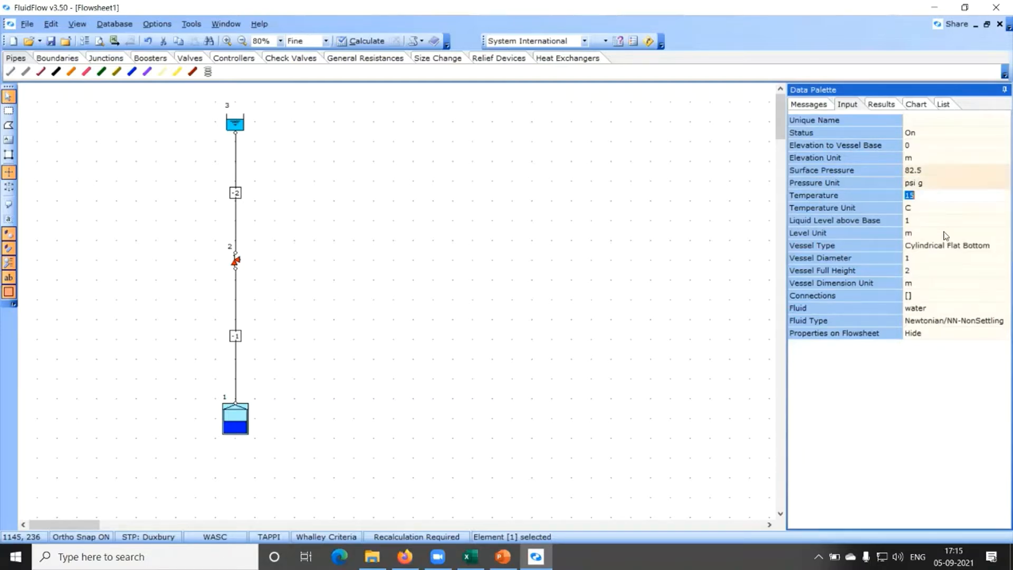
text(167)
click(937, 209)
click(999, 209)
click(918, 229)
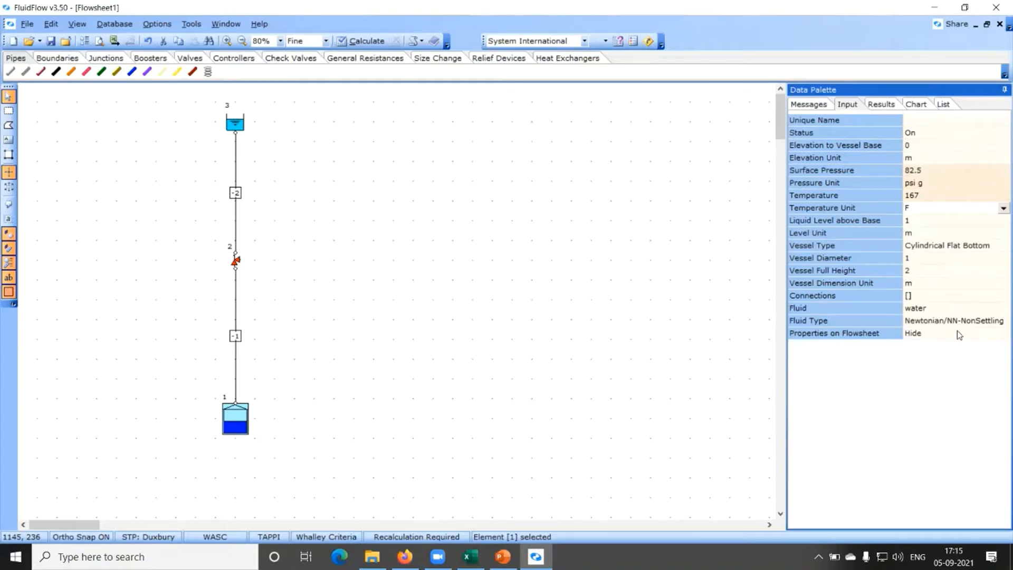
click(922, 309)
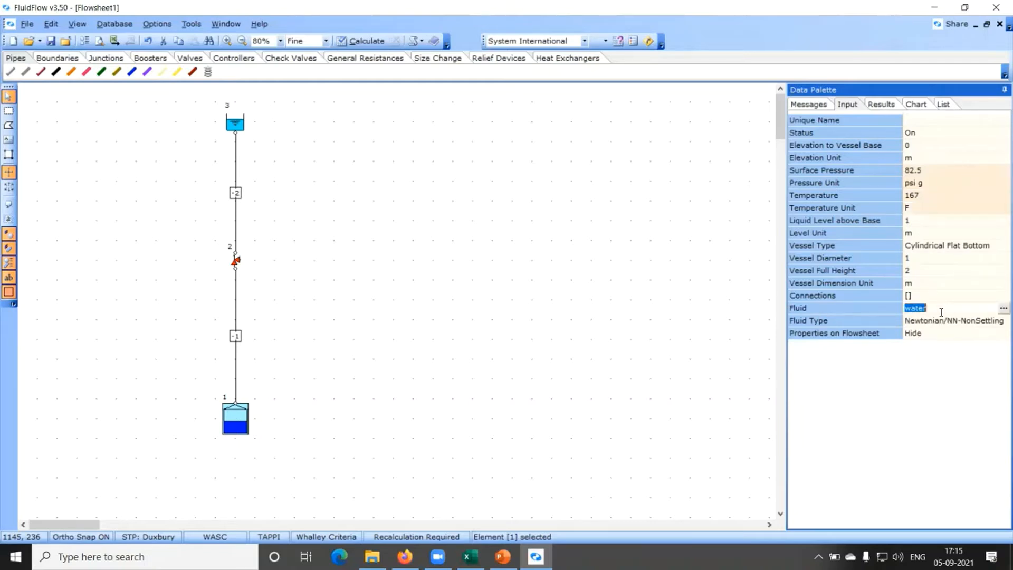
Step: Show the vessel's properties on the flowsheet with Left alignment
click(937, 335)
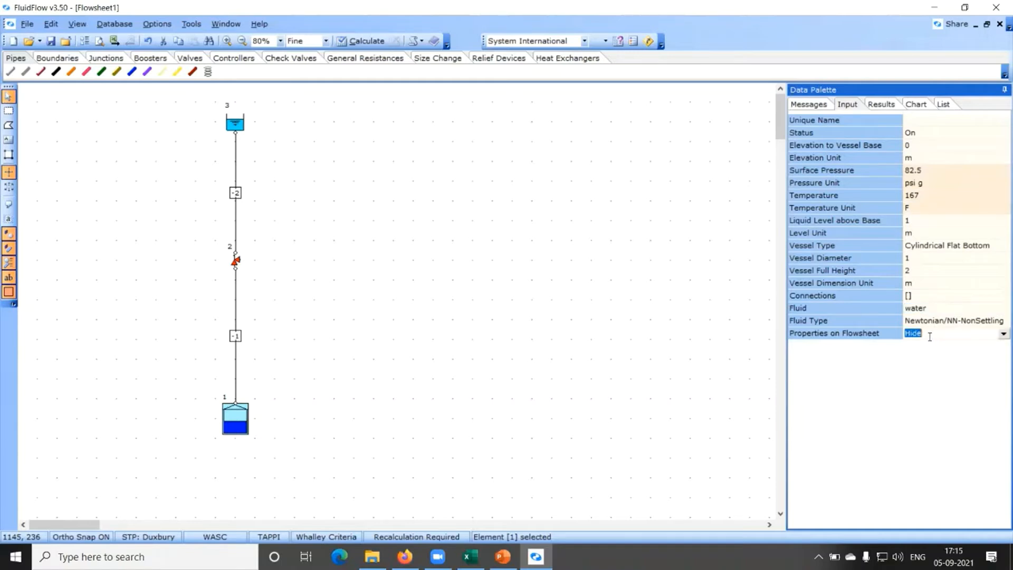
click(1001, 334)
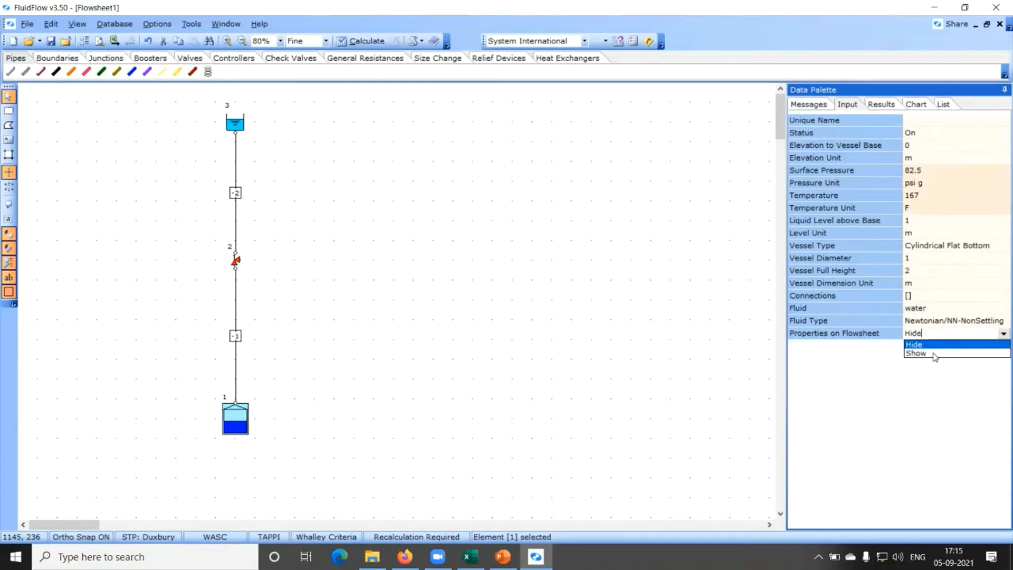
click(934, 357)
click(964, 348)
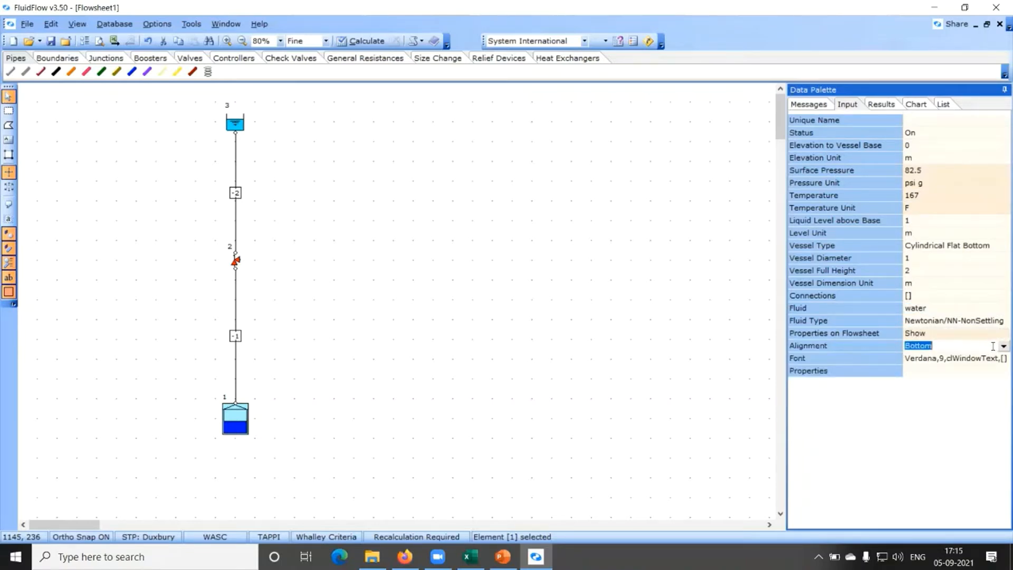
click(1001, 346)
click(914, 373)
Step: Choose the input properties Surface Pressure and Temperature for display beside the vessel
click(954, 374)
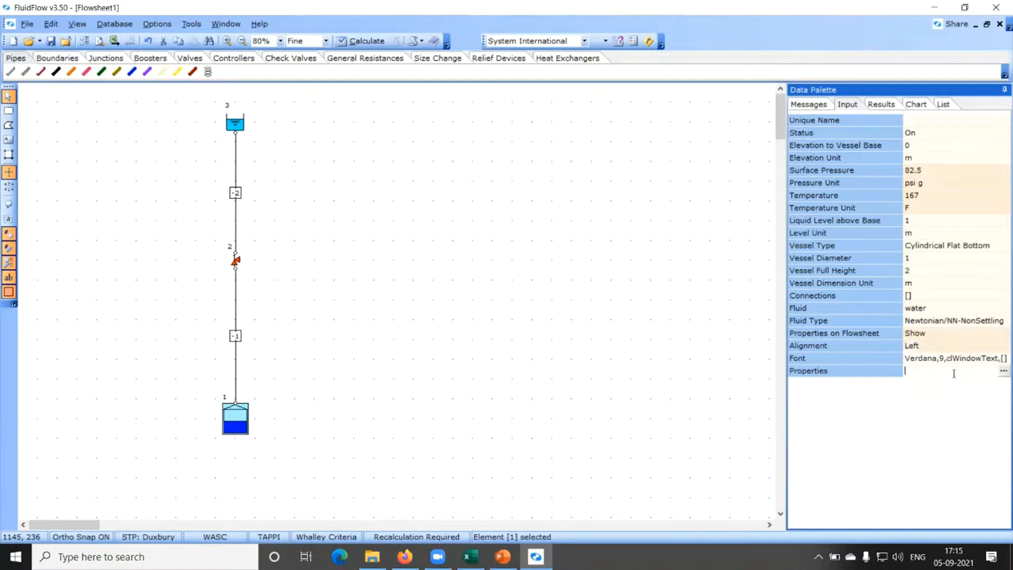
click(1002, 371)
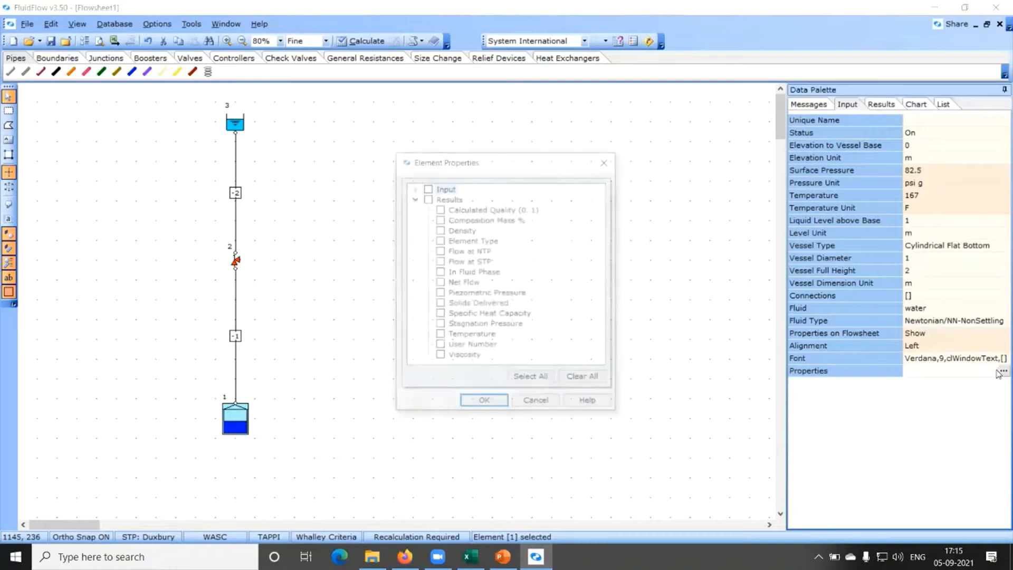
click(415, 189)
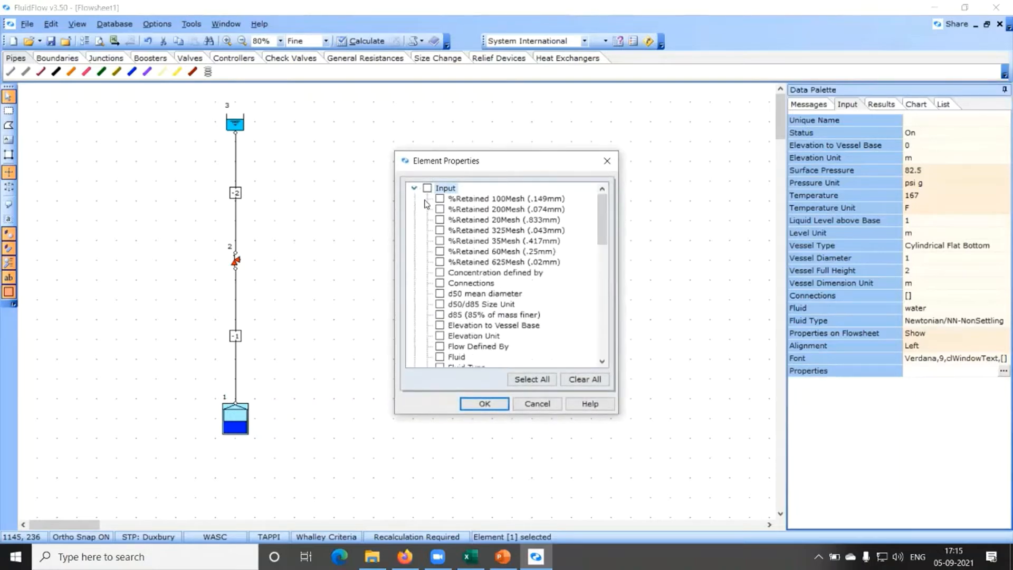
scroll(496, 260, down, 3)
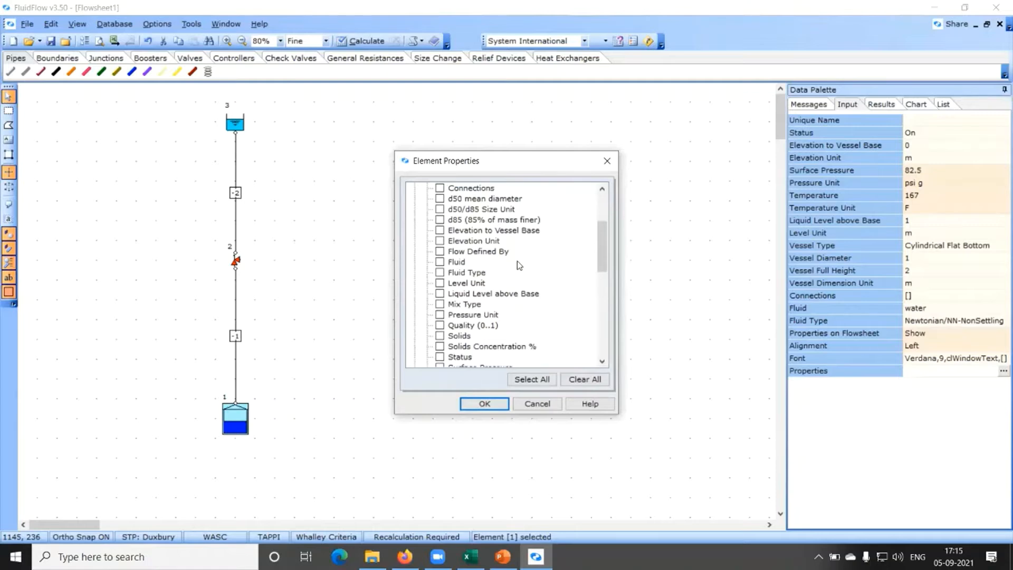
scroll(515, 267, down, 1)
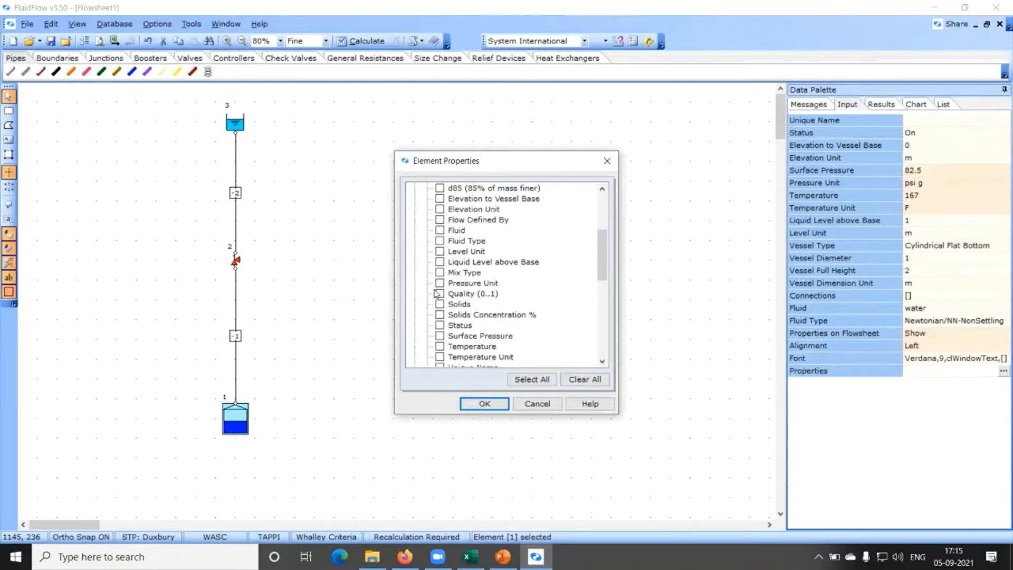
scroll(474, 311, down, 1)
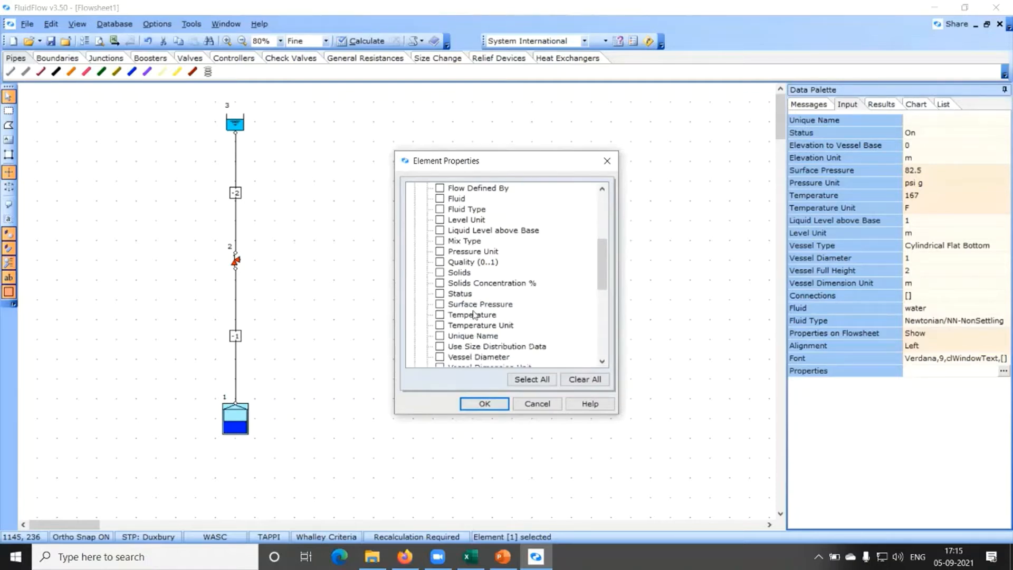
click(439, 305)
click(440, 315)
click(498, 406)
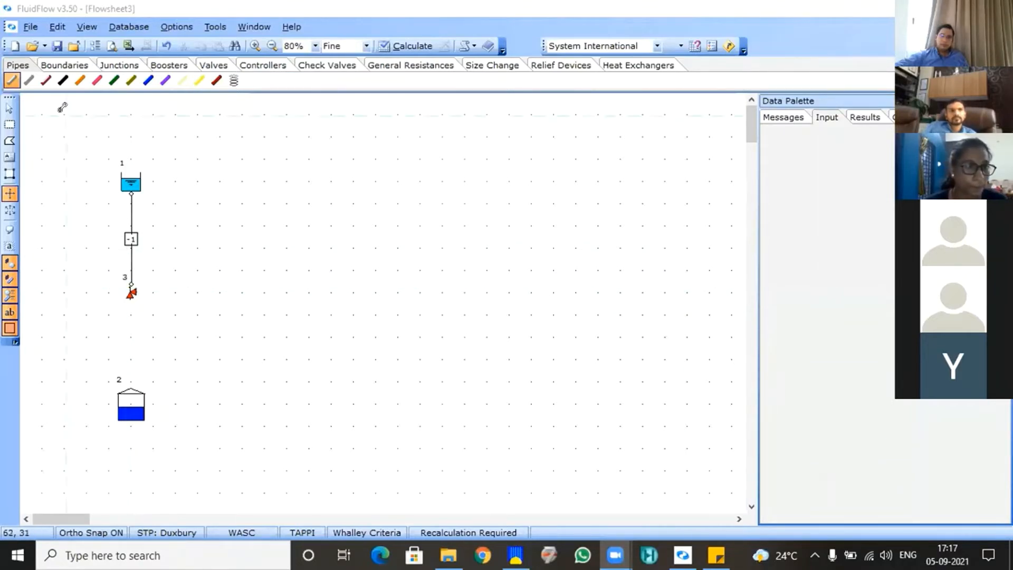
Step: In Flowsheet3, connect the relief valve to the vessel below it with a straight pipe
right_click(112, 199)
click(131, 301)
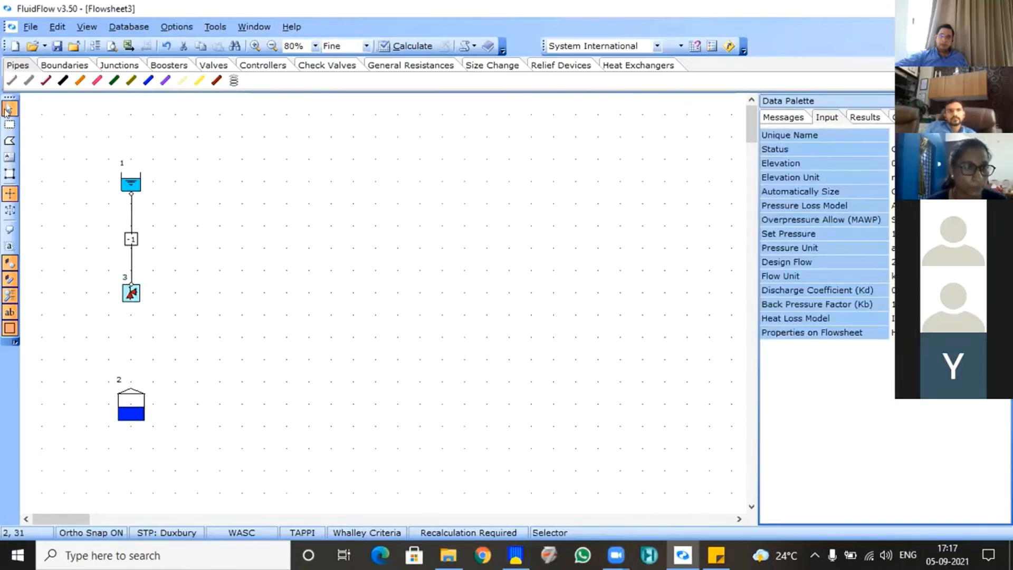
double_click(12, 82)
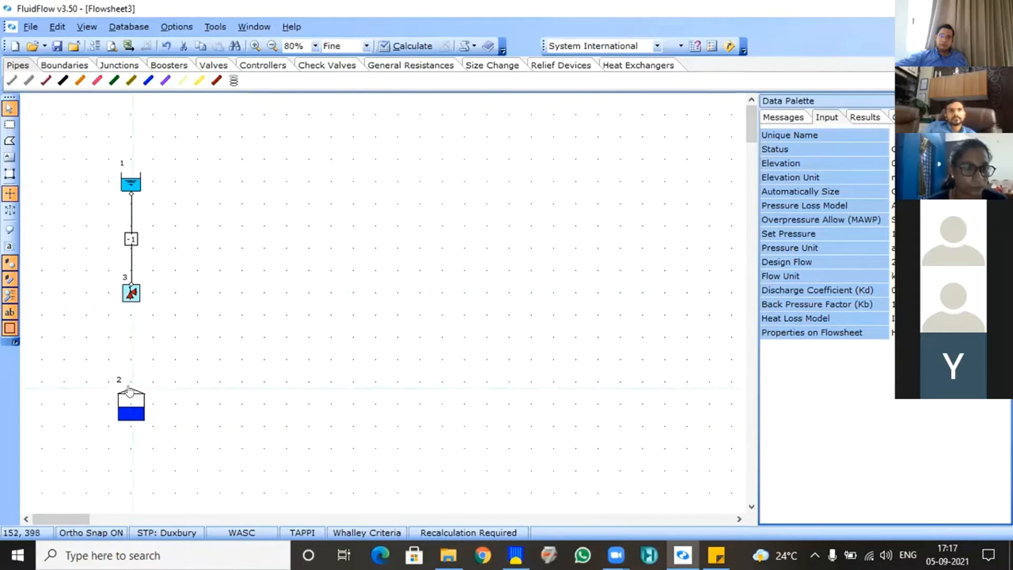
click(127, 298)
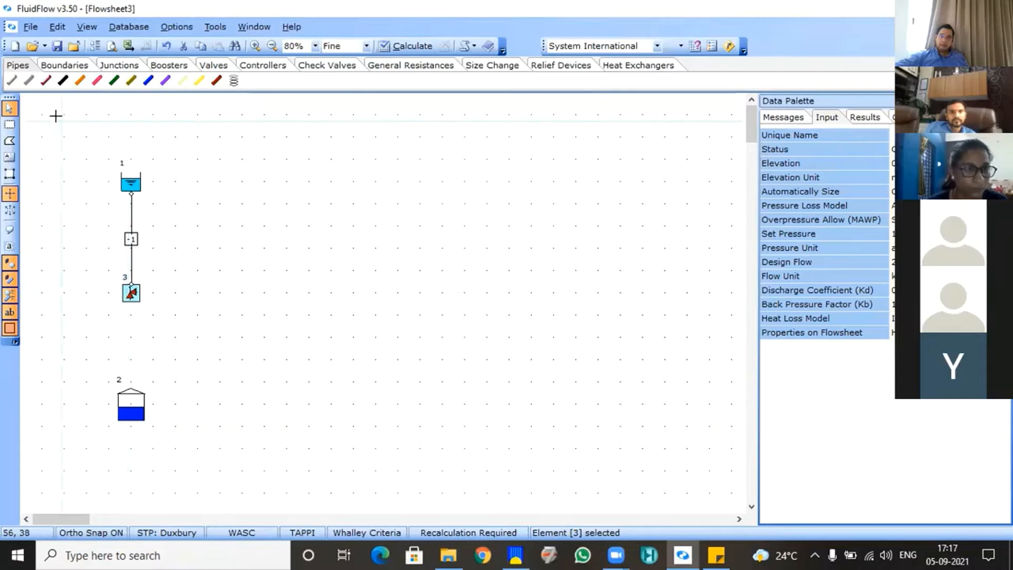
click(12, 82)
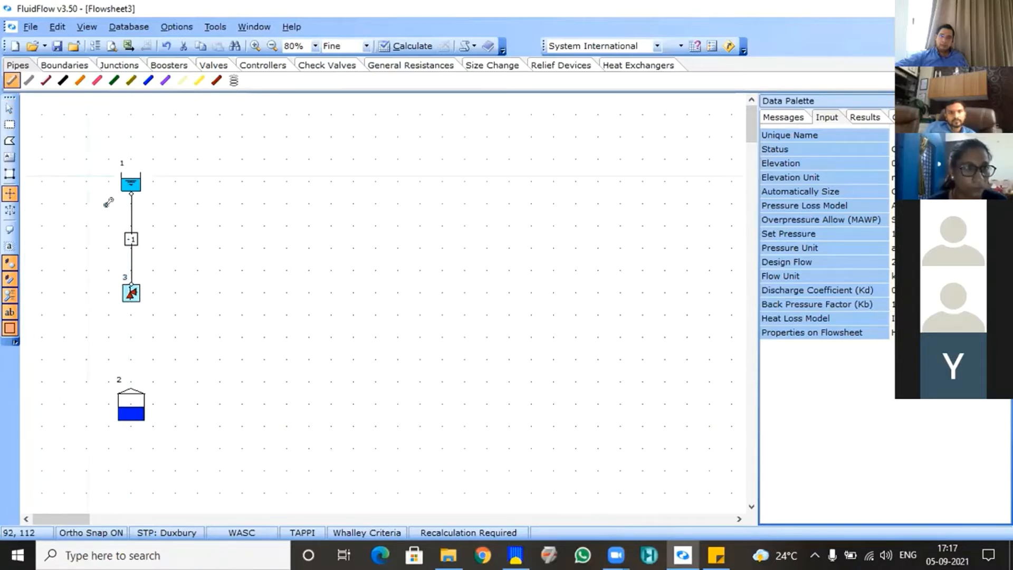
drag(131, 292, 130, 384)
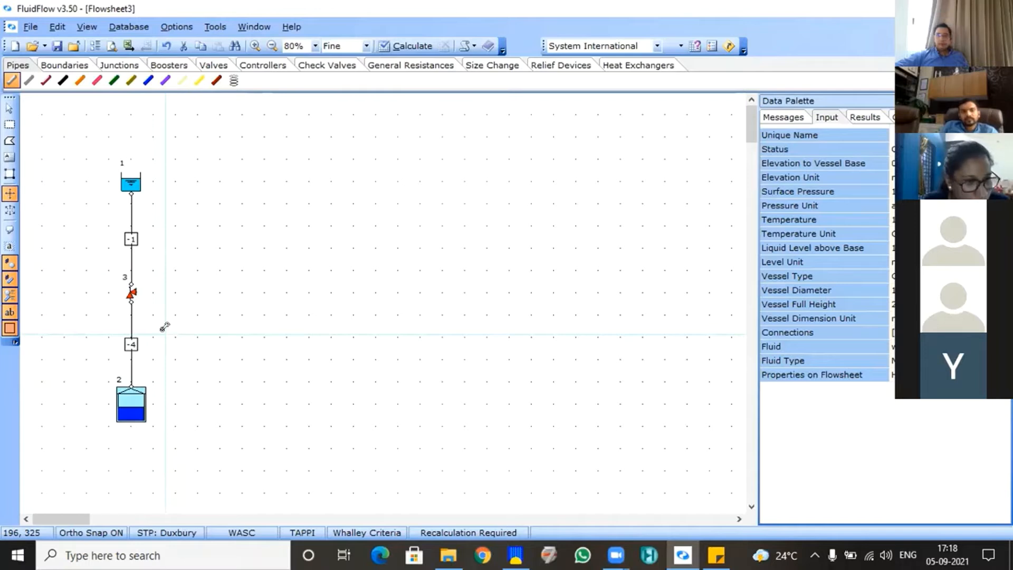
Step: Insert a bend in the pipe between the relief valve and the vessel, delete it and stop drawing pipes
click(130, 359)
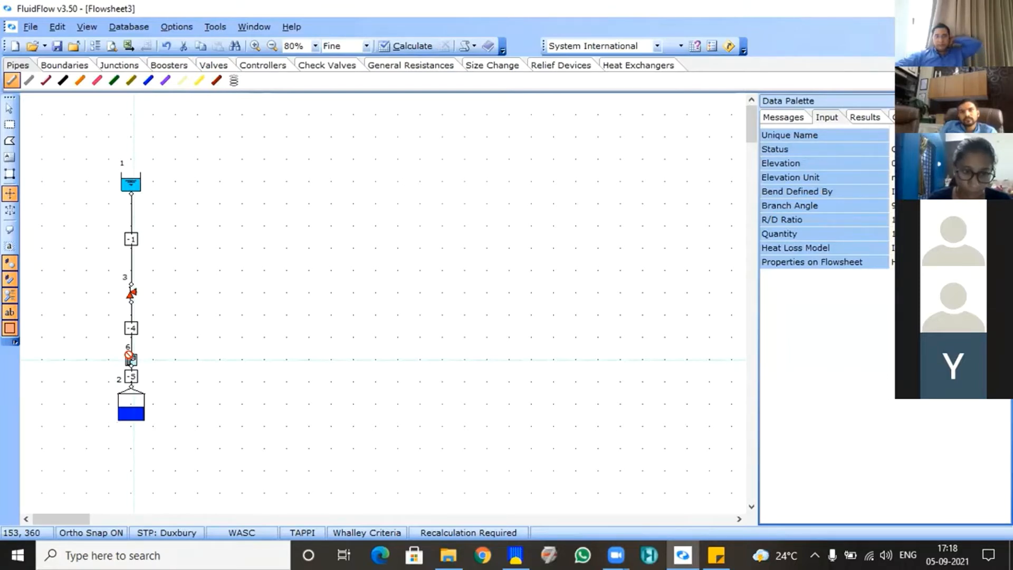
right_click(131, 359)
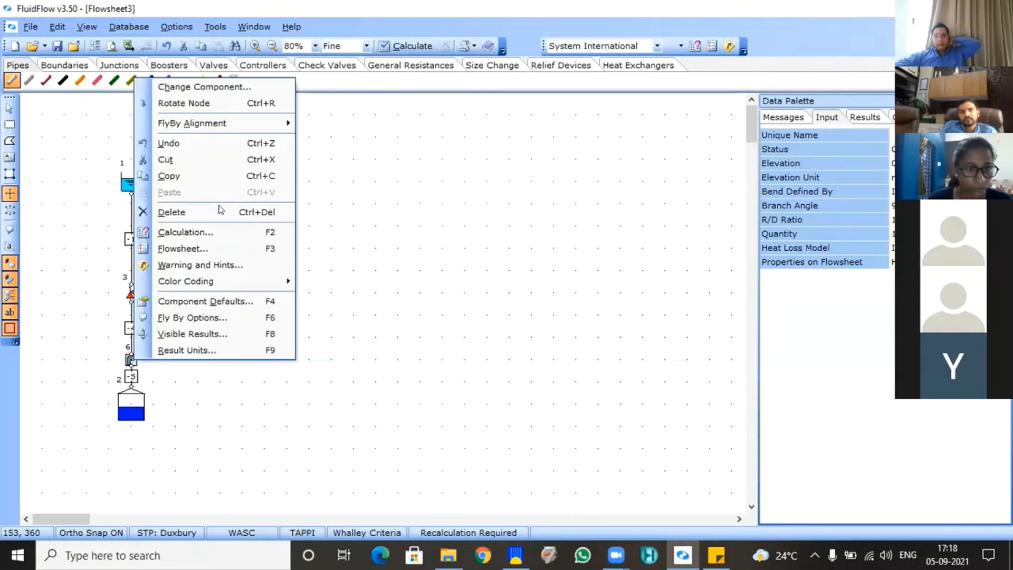
click(200, 213)
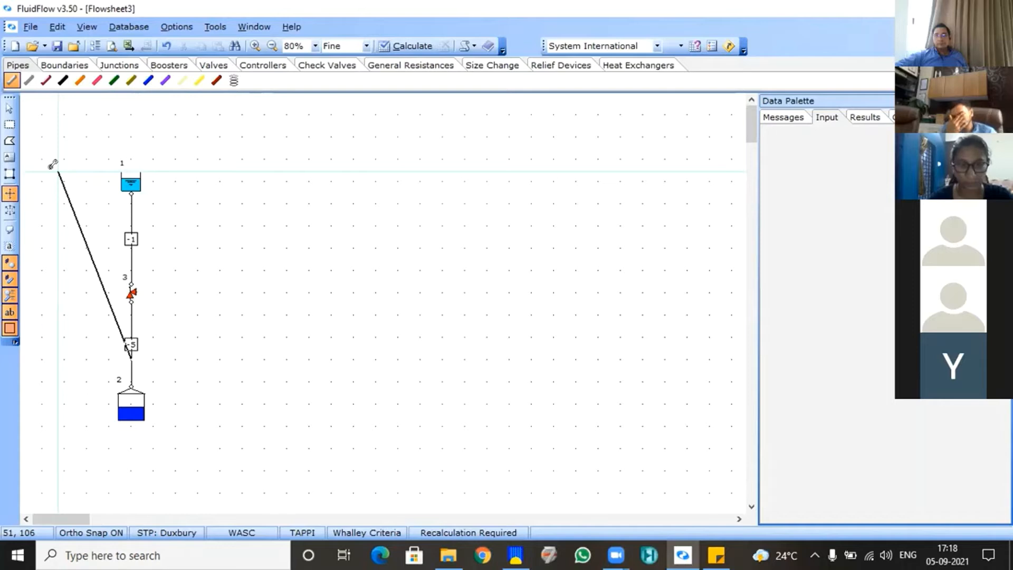
click(13, 80)
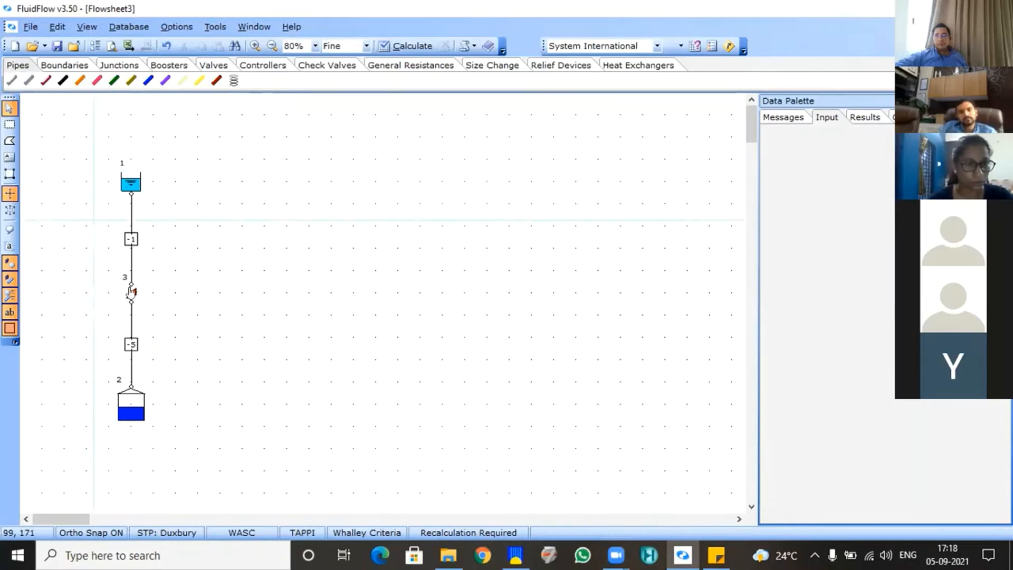
click(129, 316)
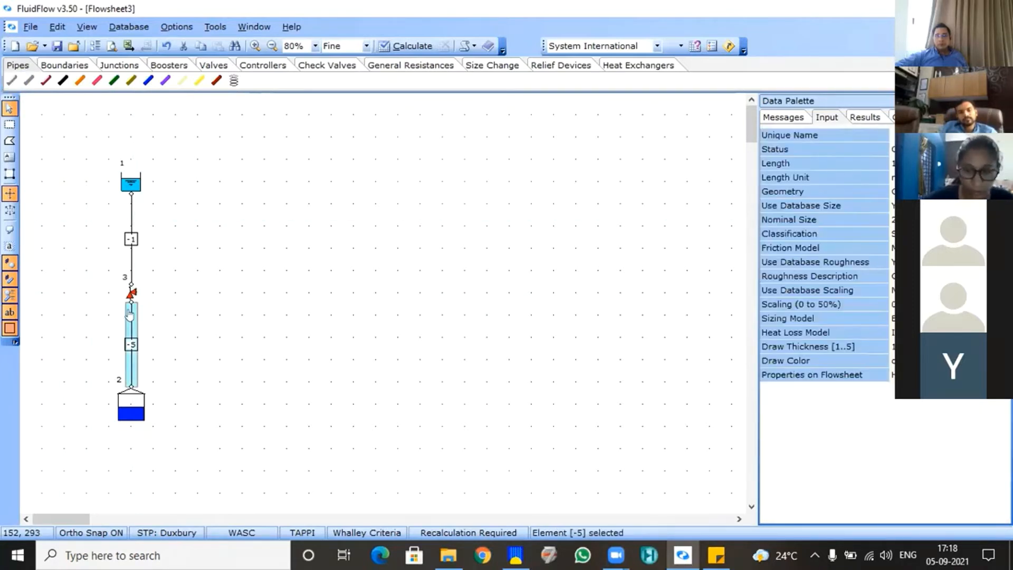
right_click(129, 316)
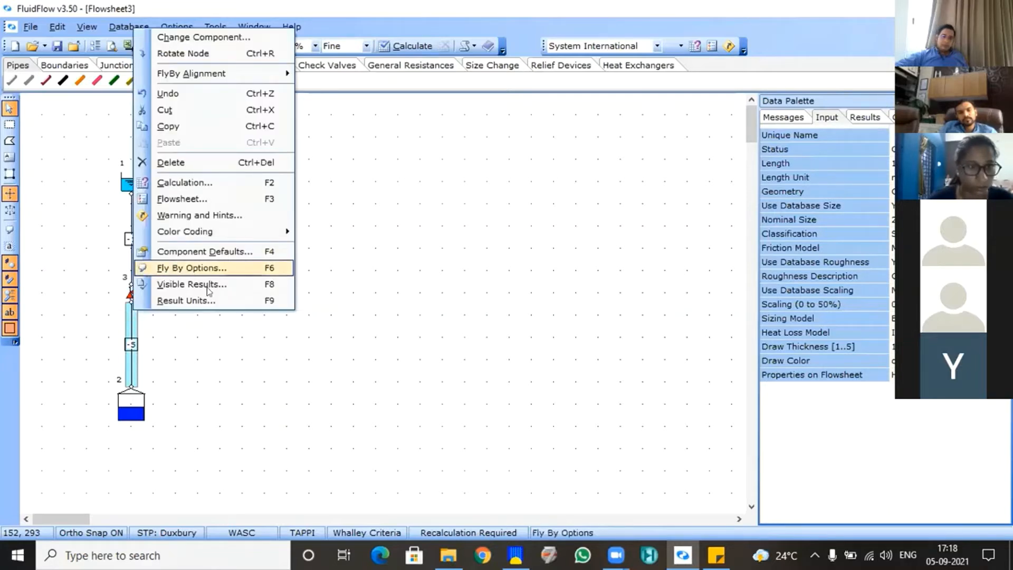
click(375, 250)
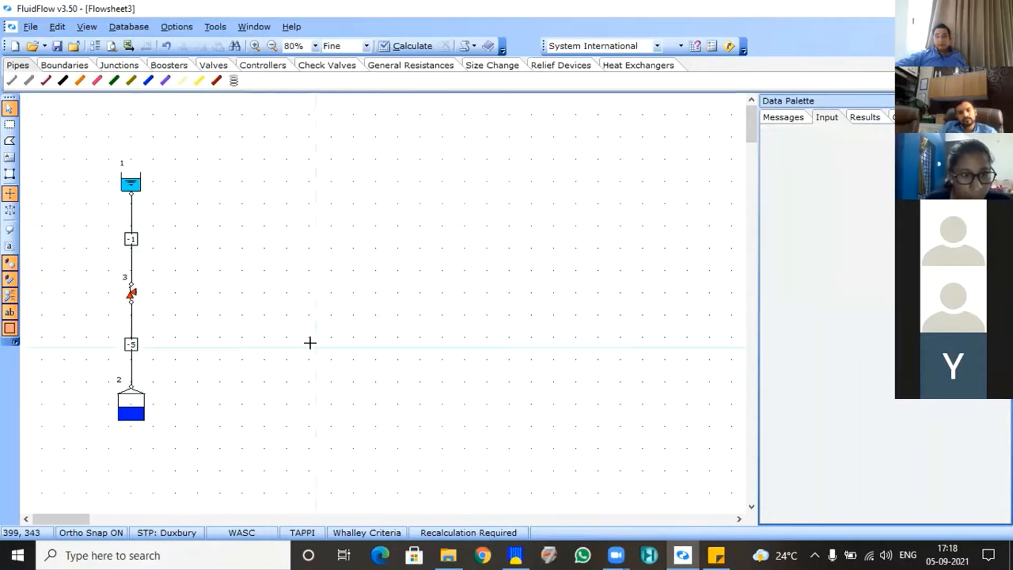
Step: Set the vessel's surface pressure to 82.5 with psi g as the pressure unit
click(130, 403)
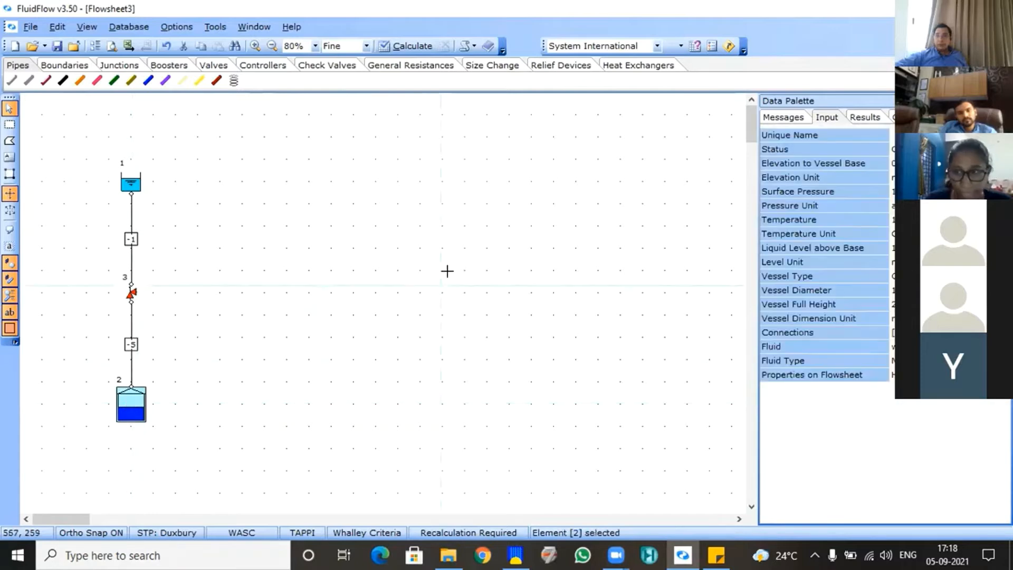
click(760, 220)
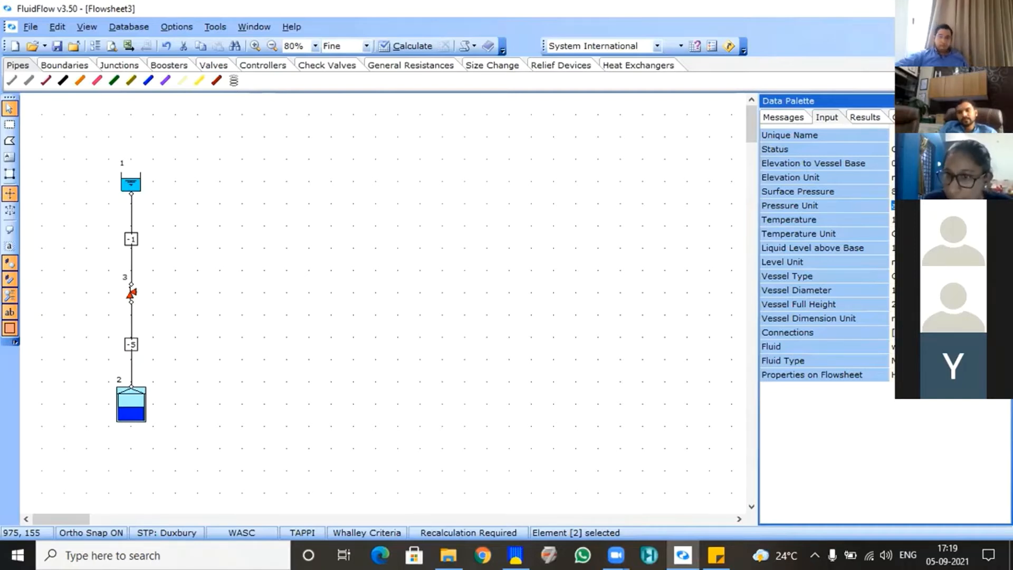
click(1005, 206)
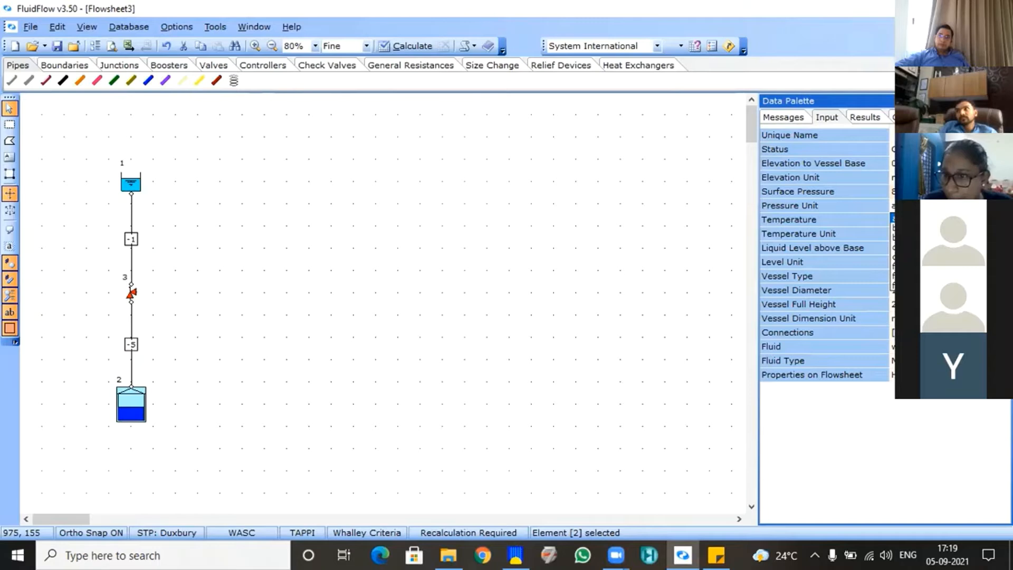
scroll(949, 251, down, 5)
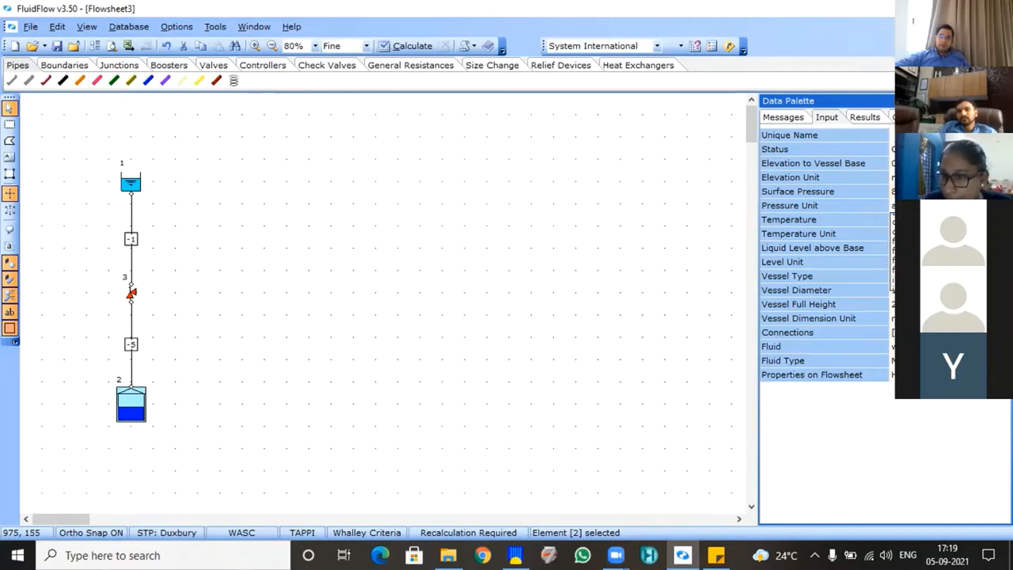
scroll(950, 251, down, 3)
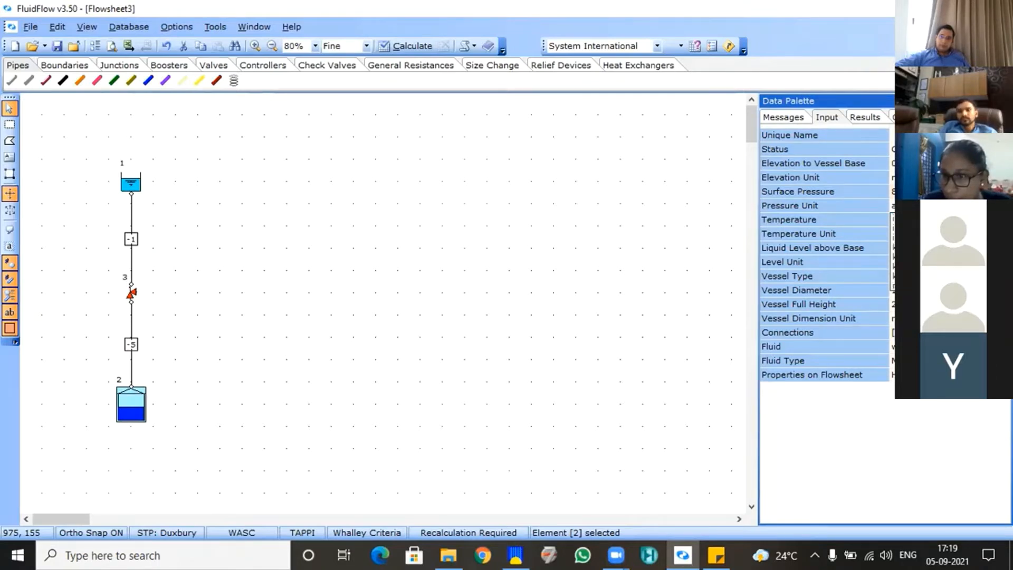
click(949, 286)
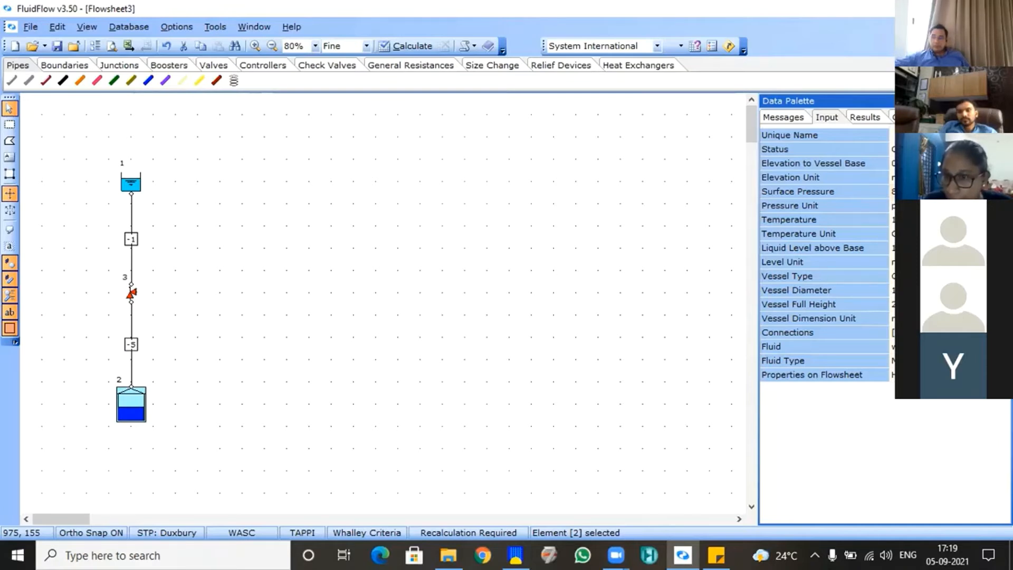
Step: Set the vessel's temperature to 167 with F as the temperature unit
click(949, 219)
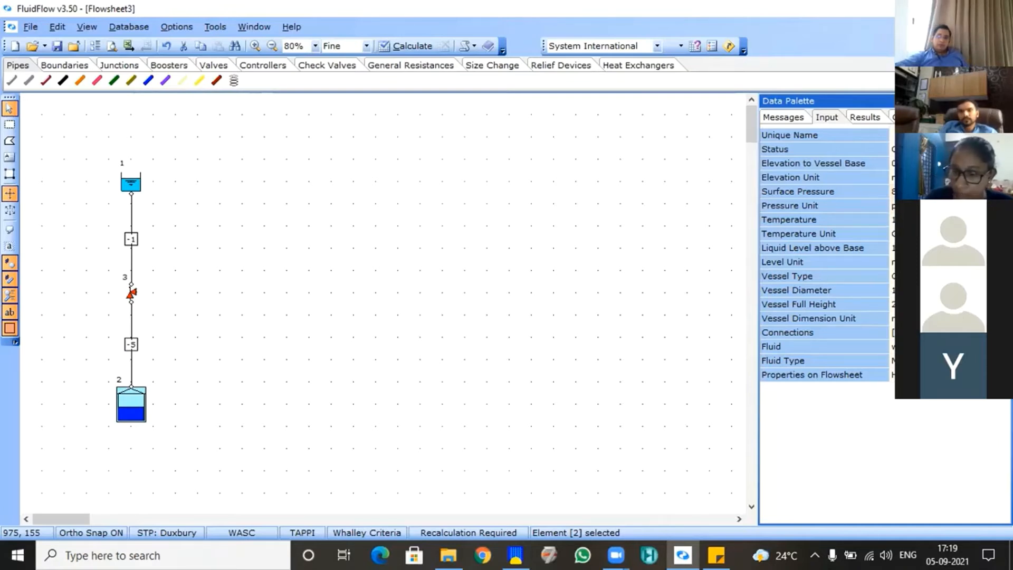
key(Return)
click(950, 234)
click(1004, 233)
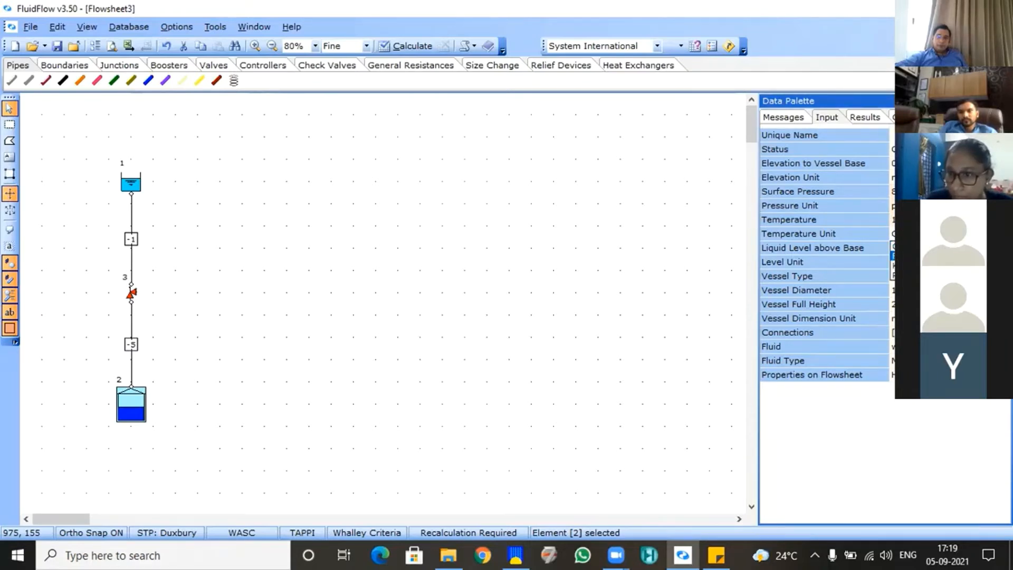
click(950, 256)
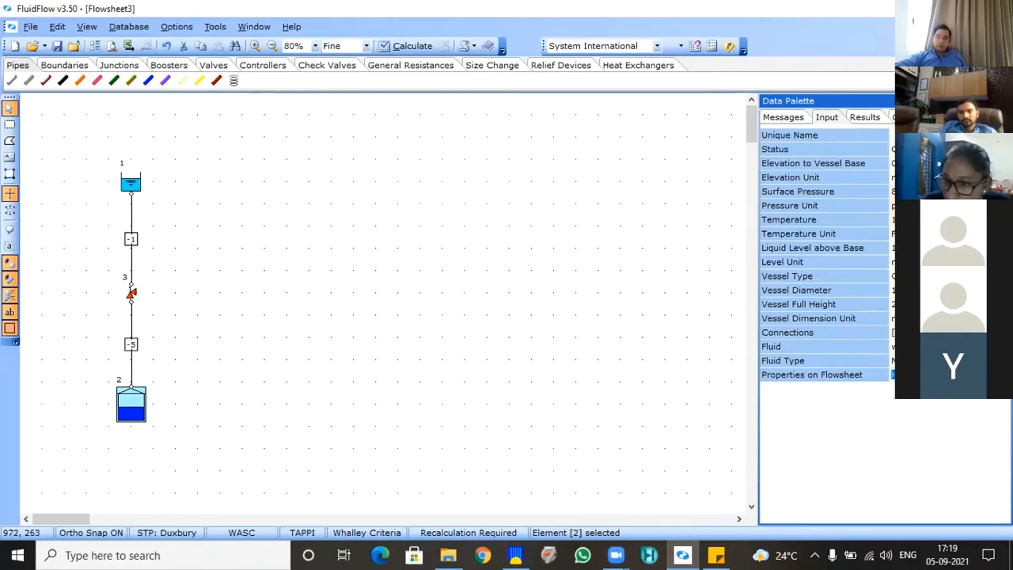
Step: Set the vessel's Properties on Flowsheet option to Show
click(1004, 375)
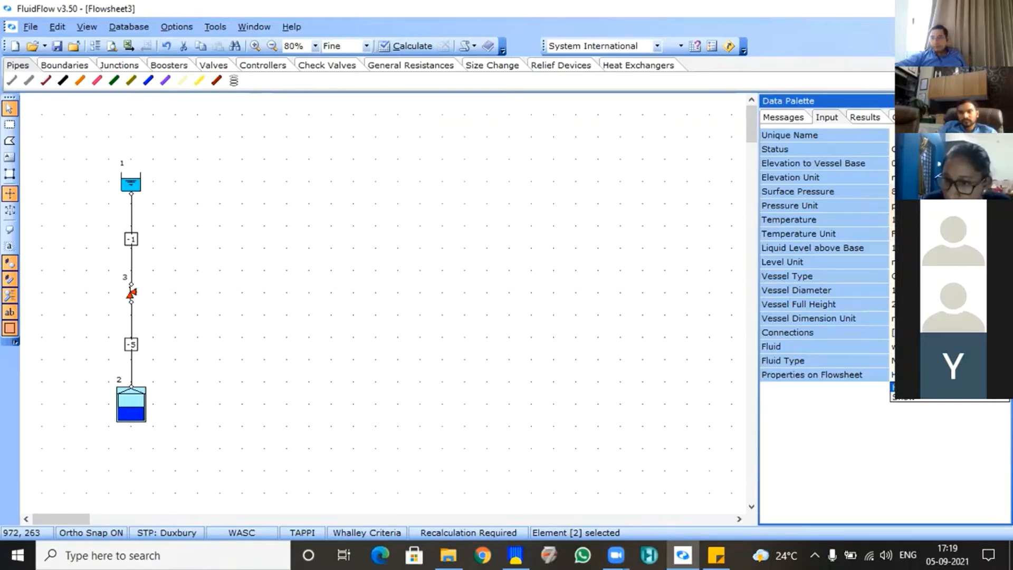
click(980, 401)
click(968, 412)
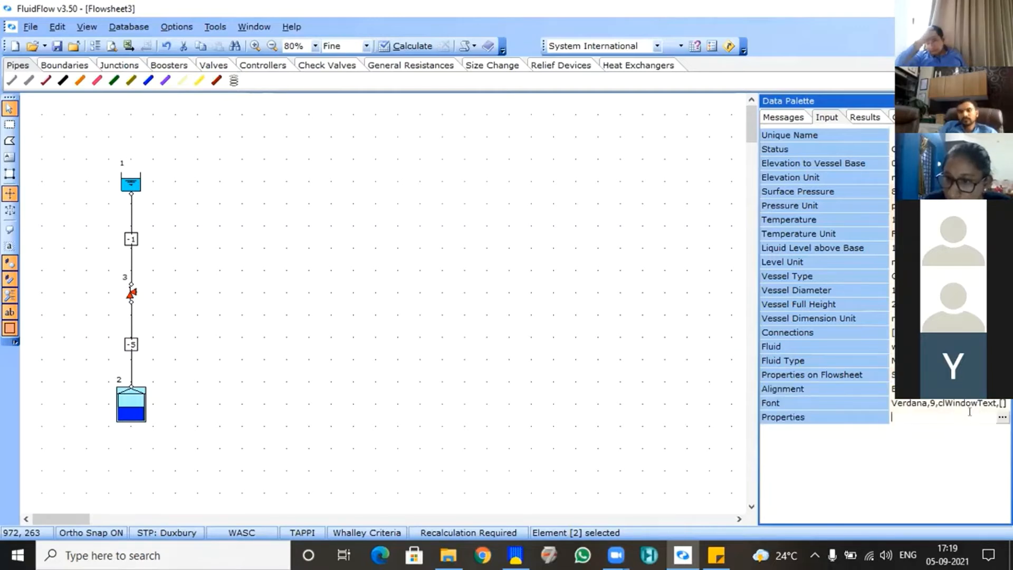
Step: Choose the input properties Temperature and Surface Pressure for display on the flowsheet at the vessel
click(1002, 417)
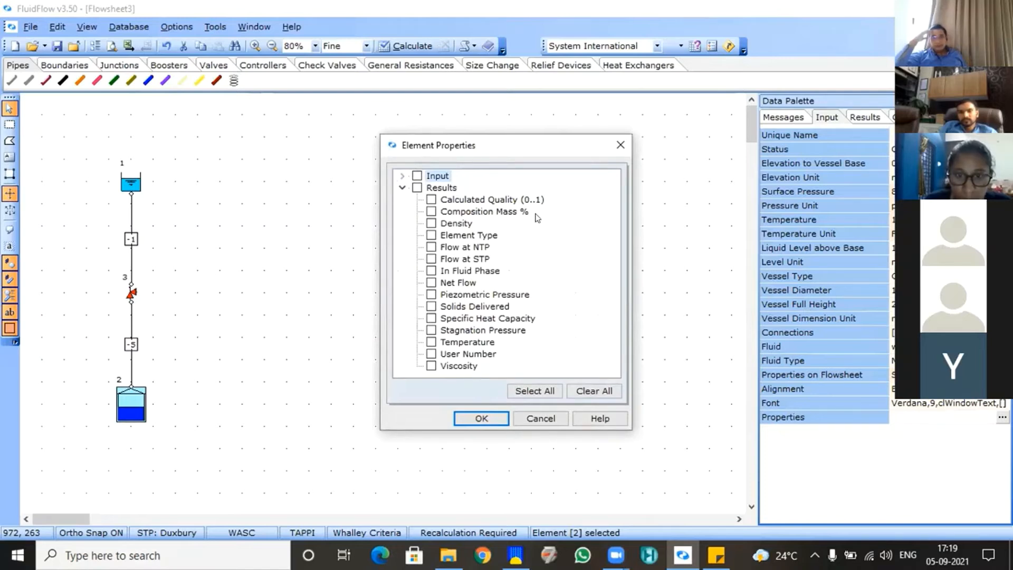
click(401, 176)
drag(615, 224, 618, 257)
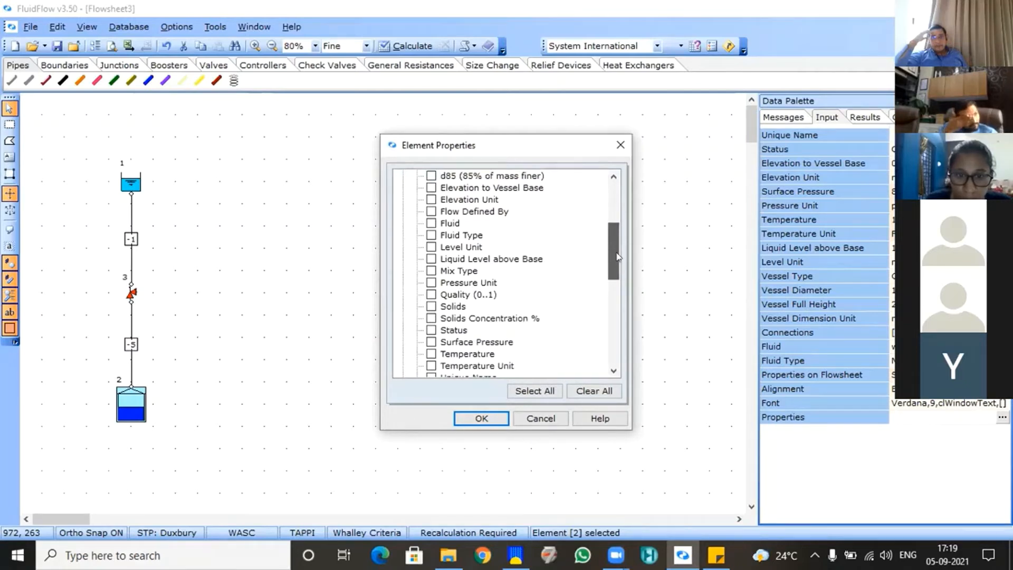
click(464, 353)
mouse_move(609, 255)
mouse_down()
mouse_move(608, 348)
mouse_move(609, 205)
mouse_move(609, 273)
mouse_up()
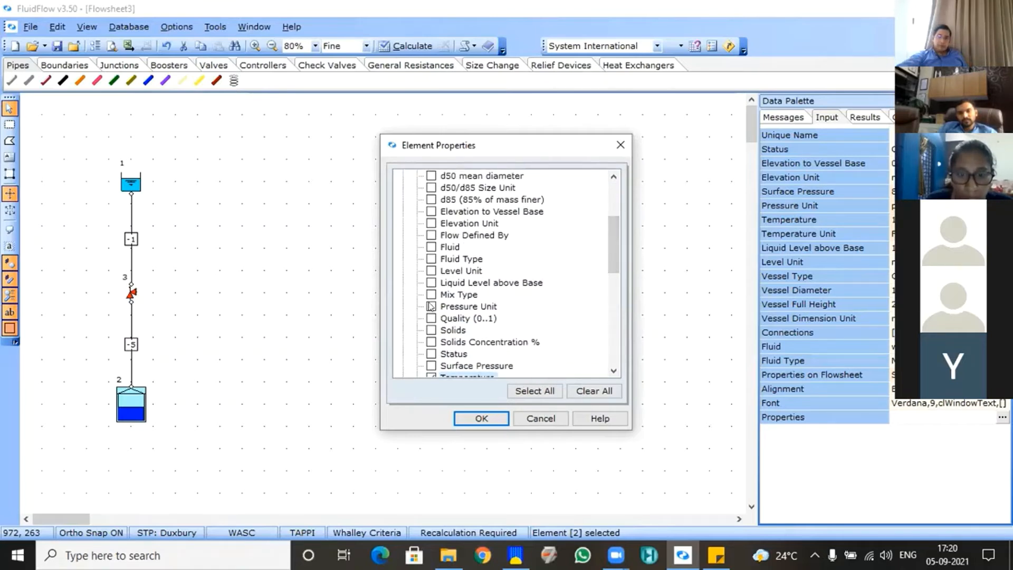
drag(608, 232, 609, 327)
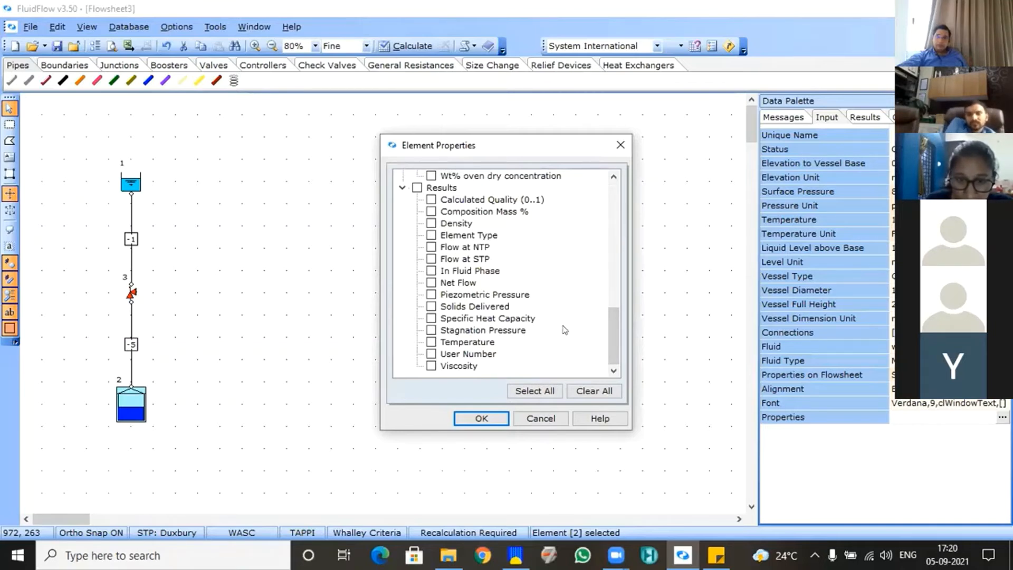
drag(612, 346, 611, 267)
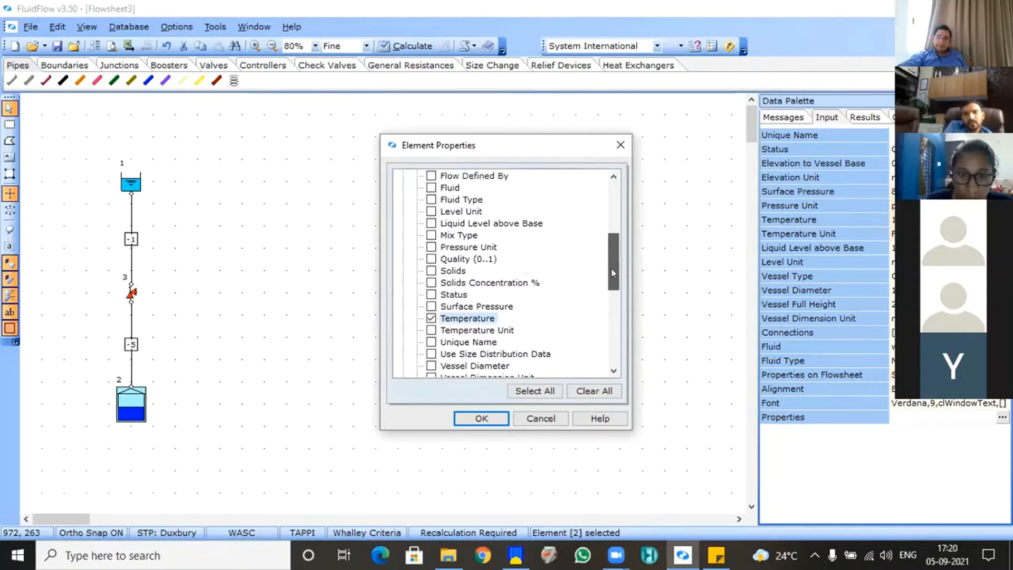
click(432, 306)
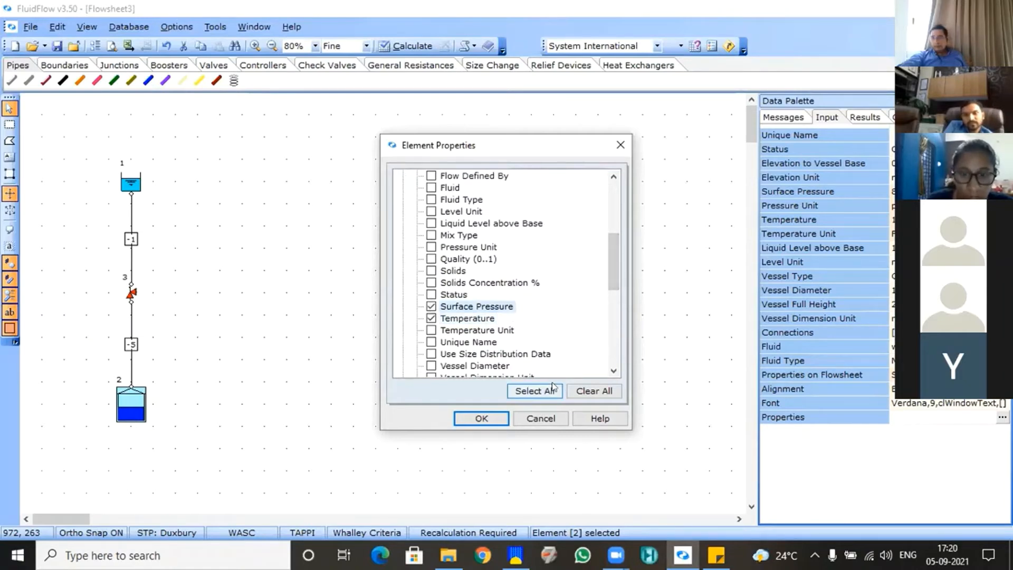
drag(579, 149, 575, 85)
click(477, 353)
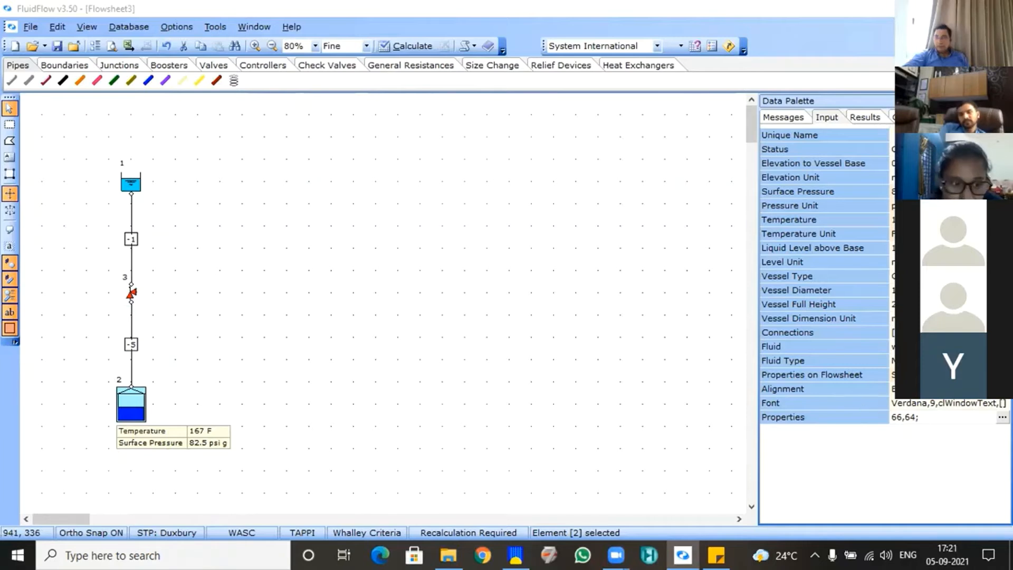
click(125, 183)
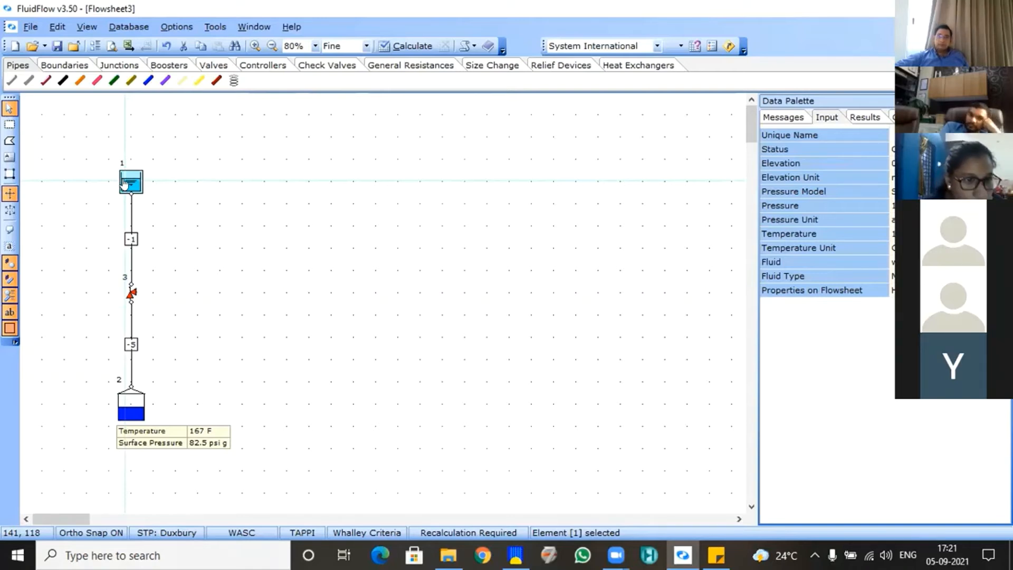
click(153, 439)
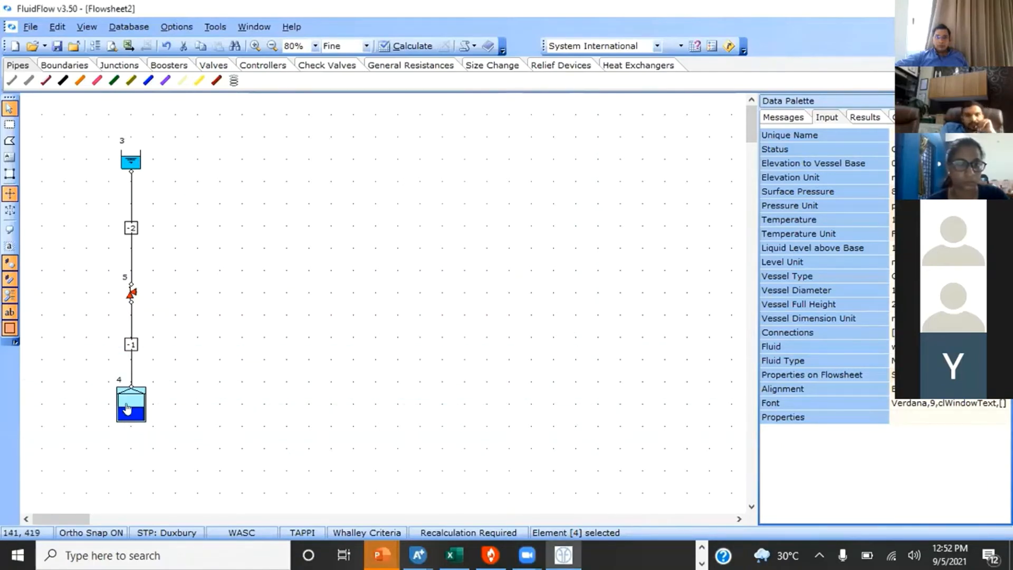
Step: In Flowsheet2, set the alignment of the vessel's displayed properties to Right
click(932, 404)
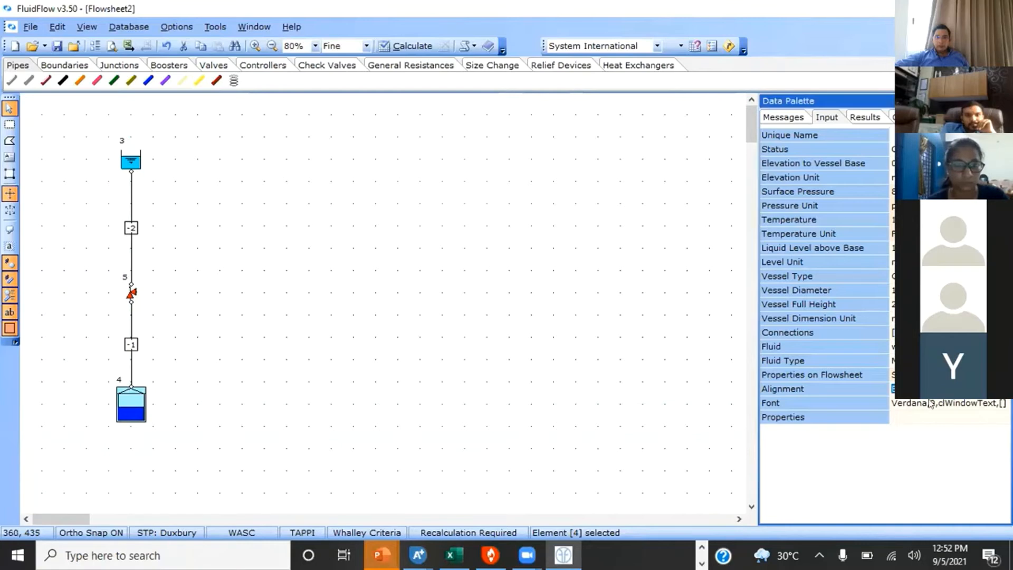
click(1003, 389)
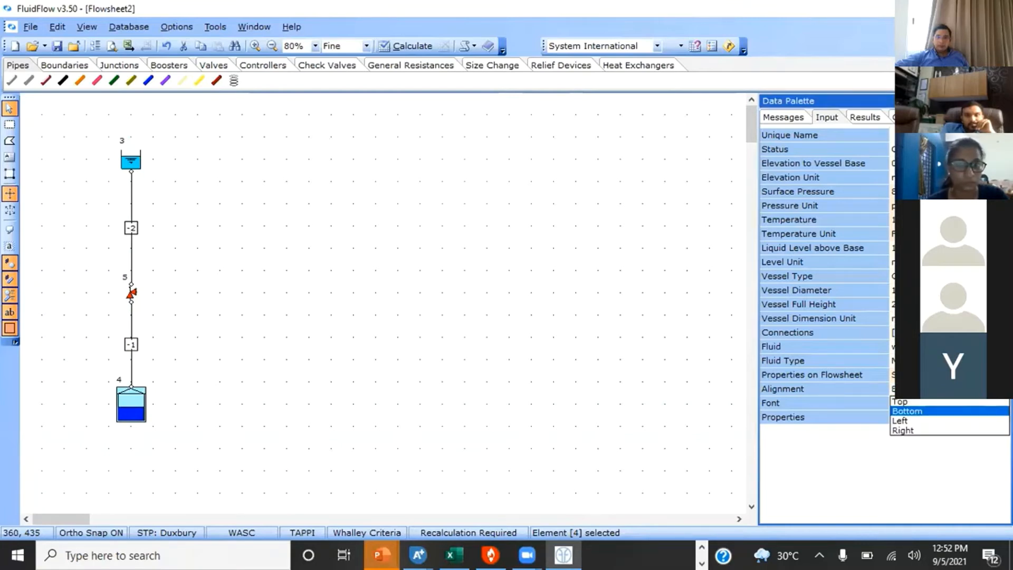
click(907, 430)
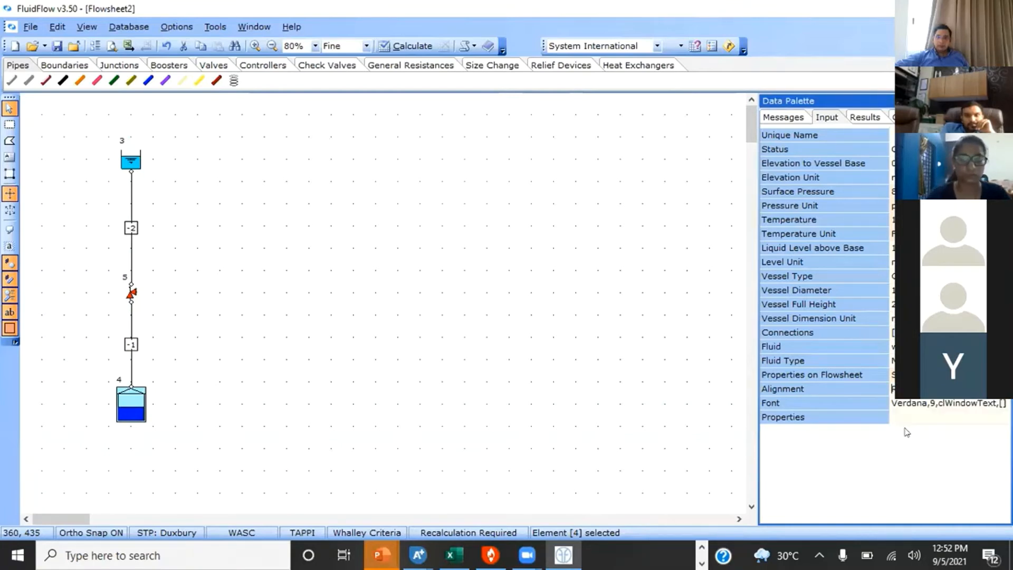
Step: Choose the input properties Surface Pressure and Temperature for display beside the vessel in Flowsheet2 and deselect the vessel
click(930, 415)
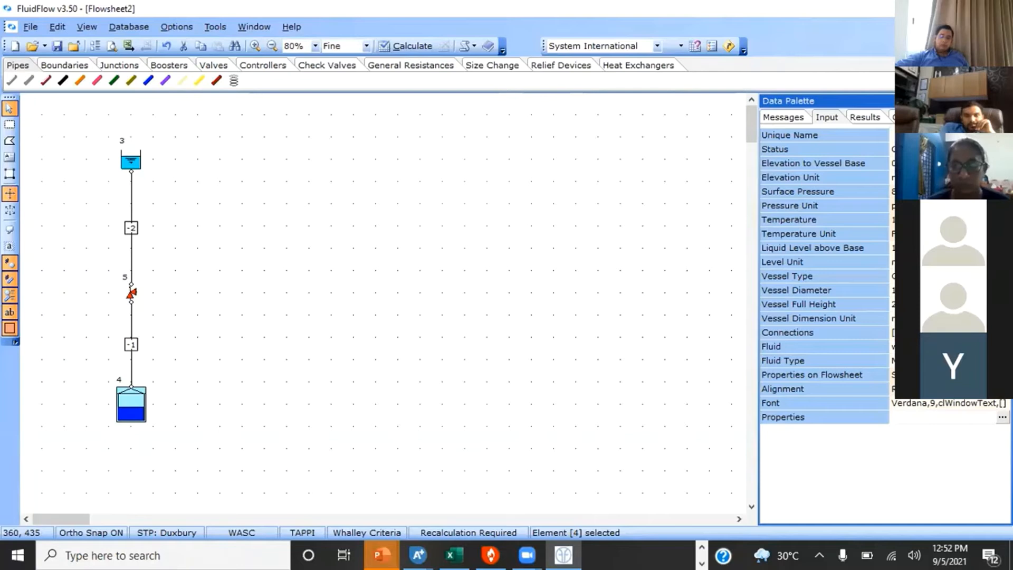
click(1001, 417)
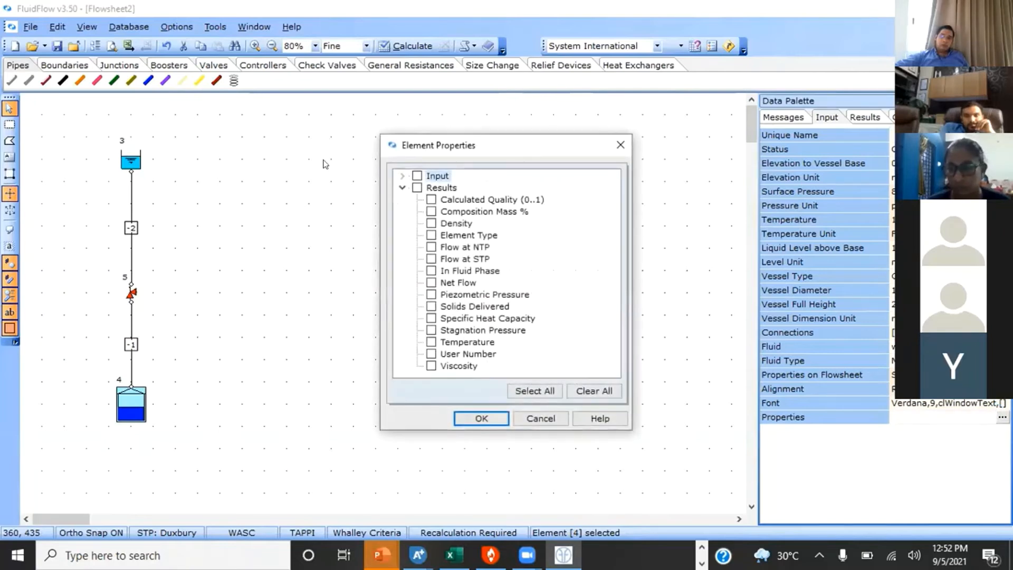
click(402, 175)
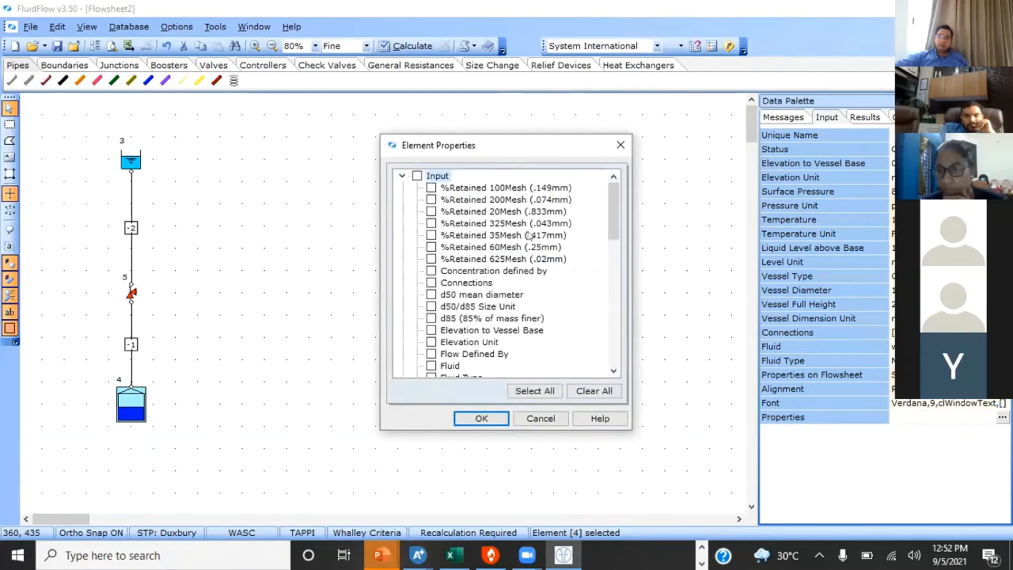
scroll(525, 266, down, 3)
scroll(525, 266, down, 1)
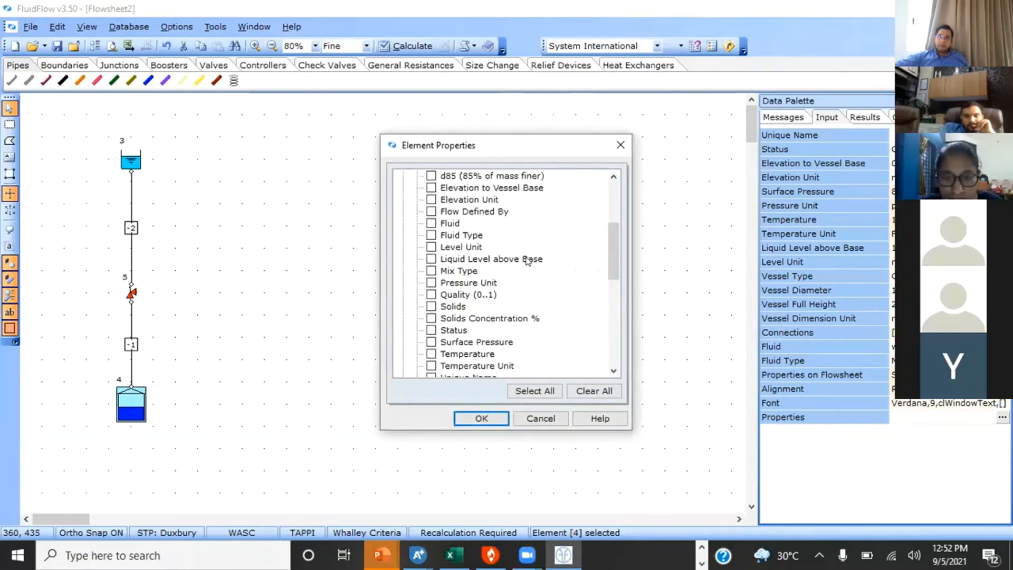
click(431, 342)
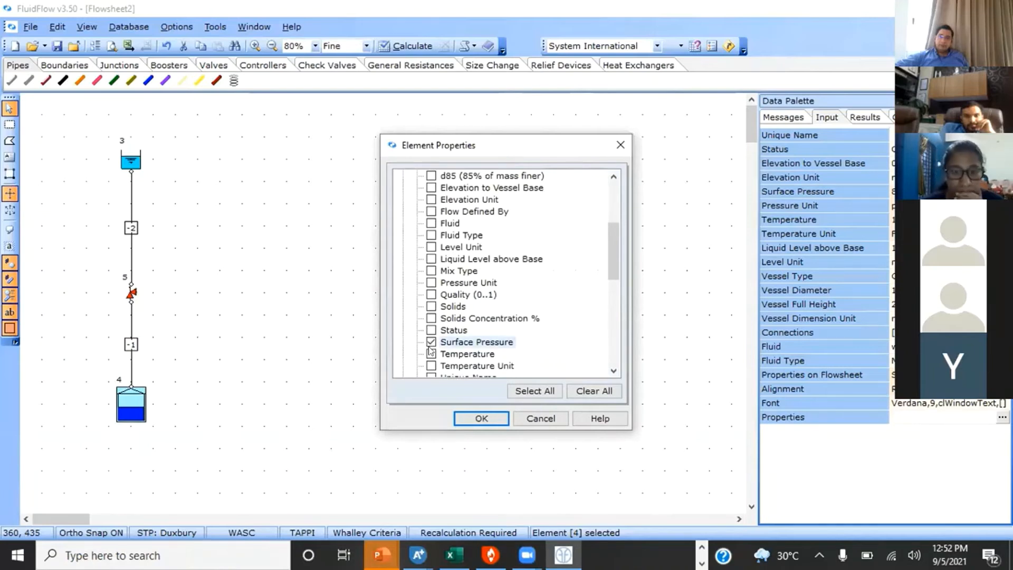
click(431, 353)
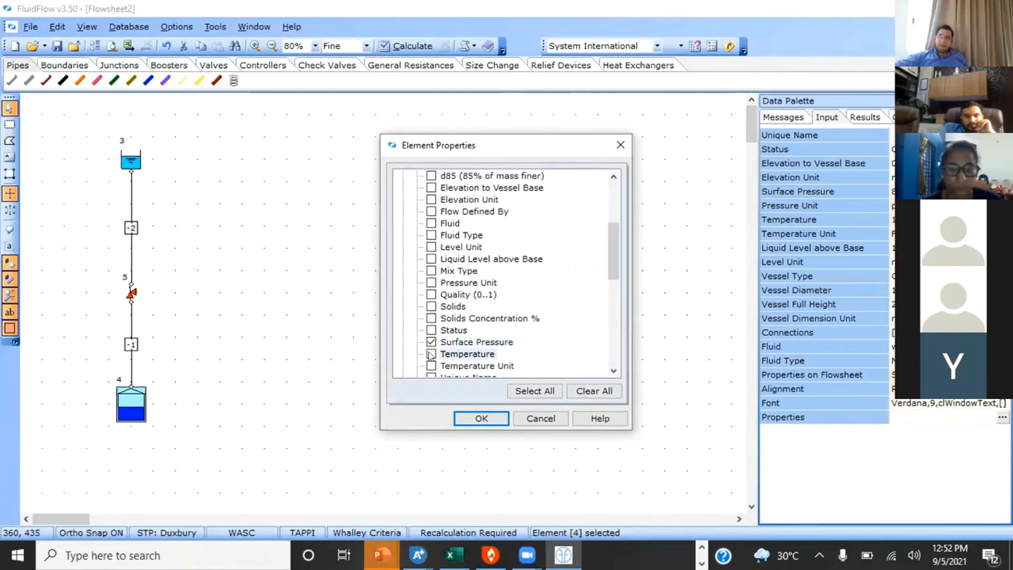
click(481, 418)
click(295, 303)
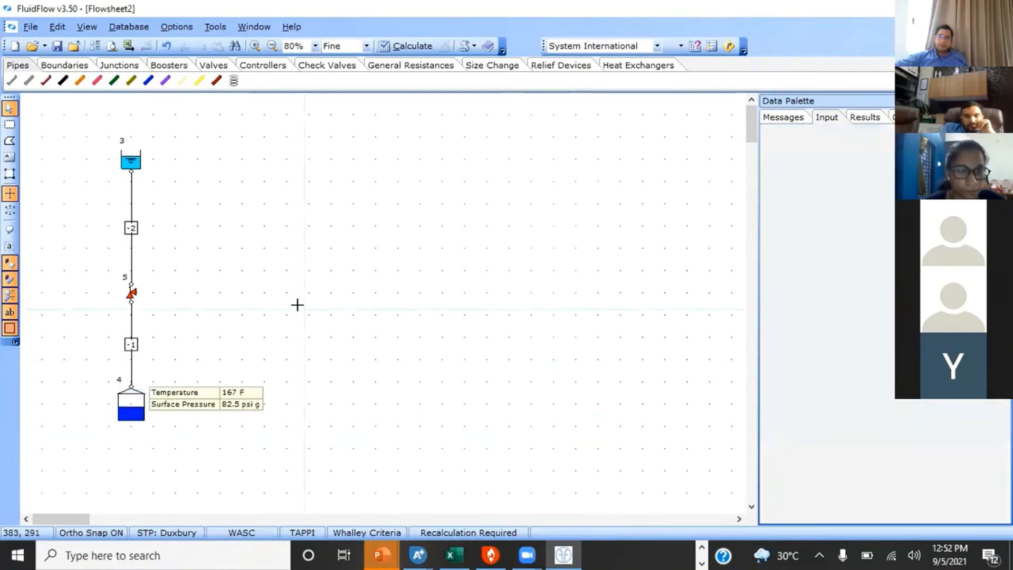
Step: For the lower pipe between vessel and relief valve, edit the length and set the nominal size to 4 inch, Schedule 40
click(131, 323)
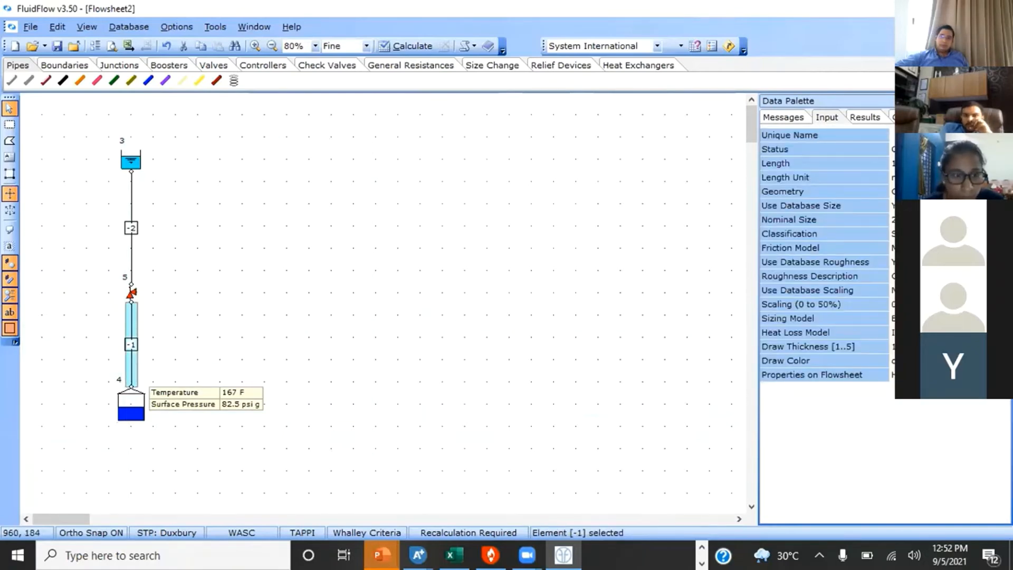
click(921, 164)
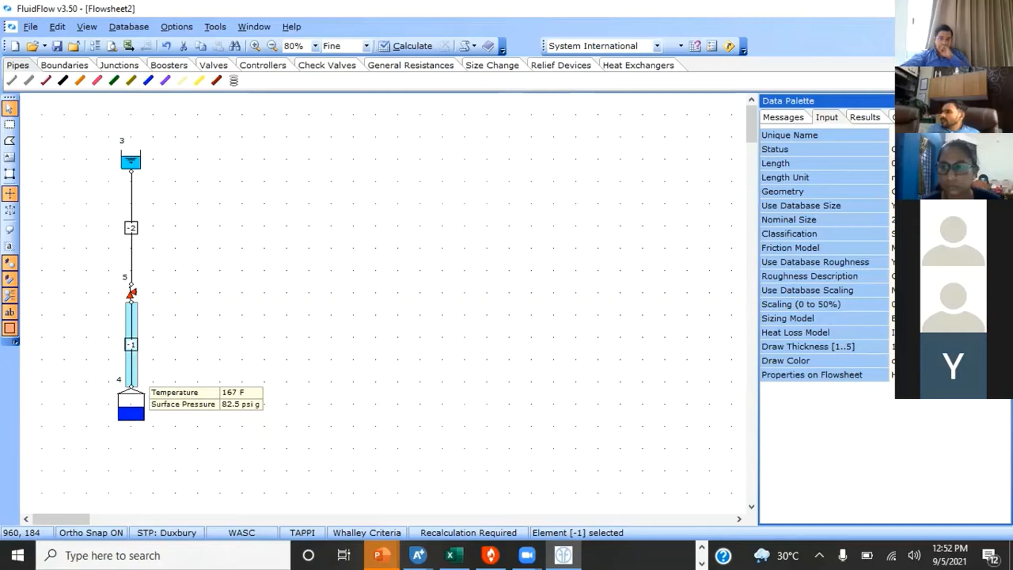
click(1004, 219)
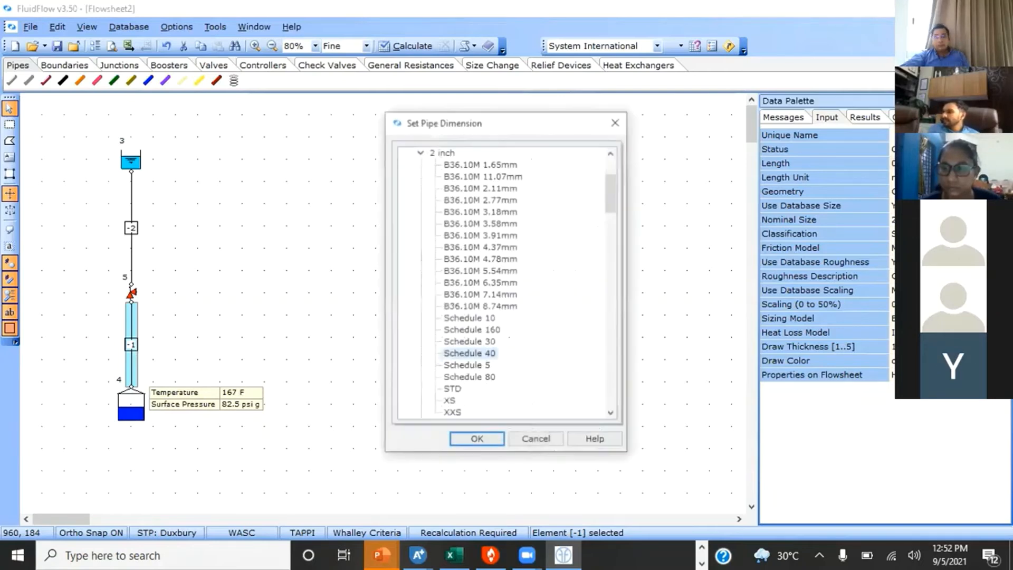
scroll(612, 413, down, 4)
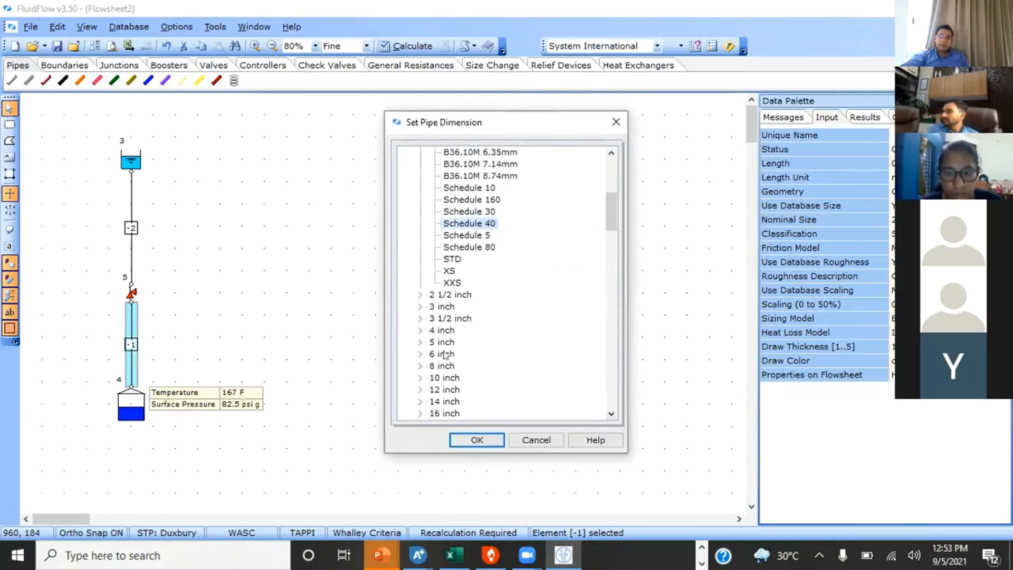
click(428, 332)
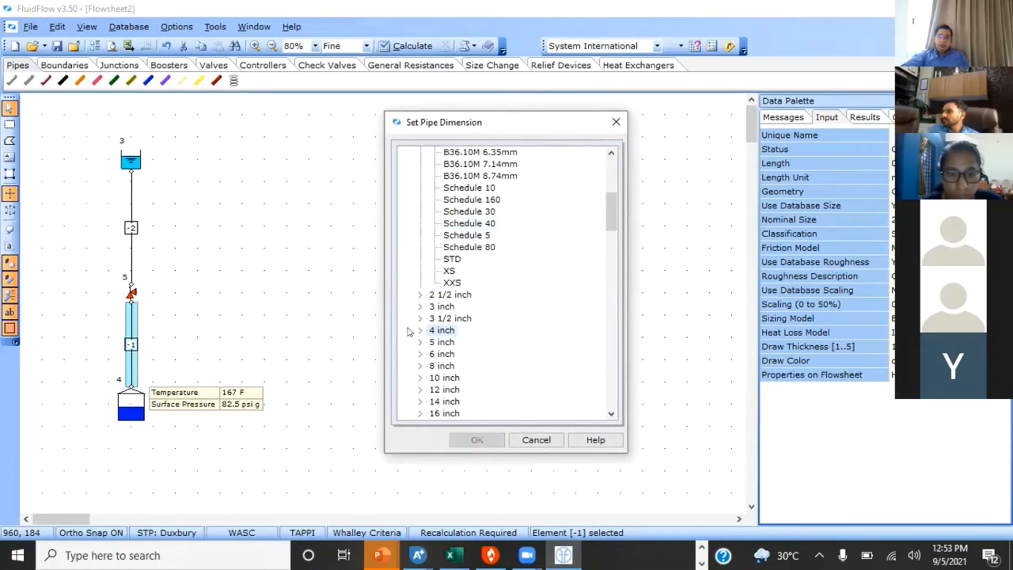
click(420, 330)
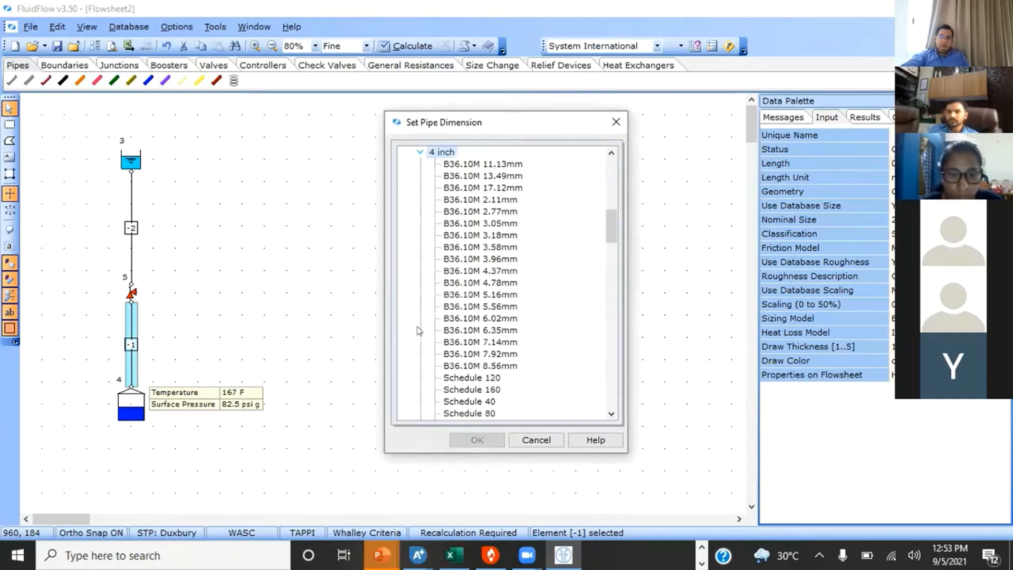
click(611, 413)
click(610, 413)
click(611, 414)
click(610, 413)
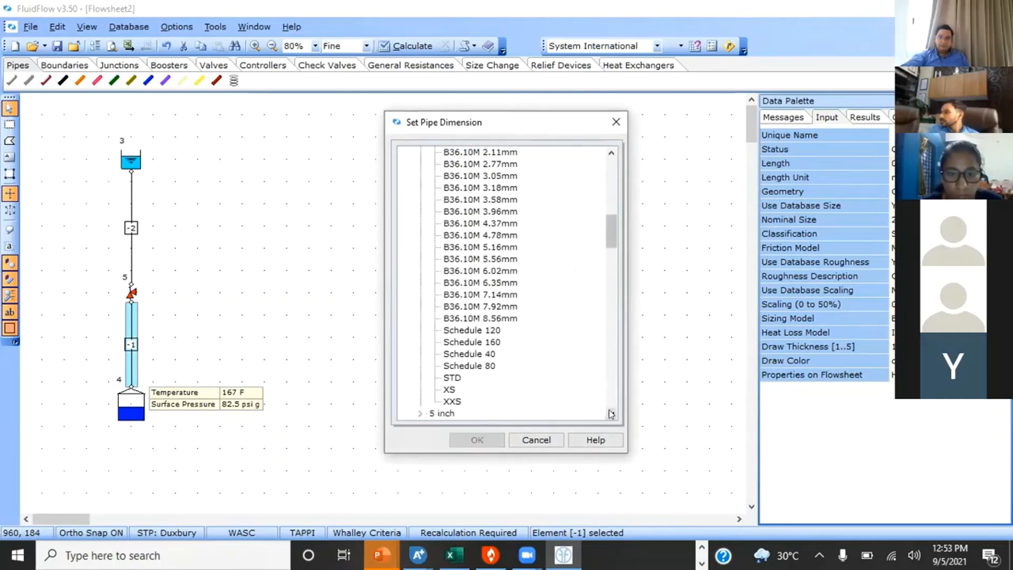
click(611, 413)
click(611, 414)
click(610, 414)
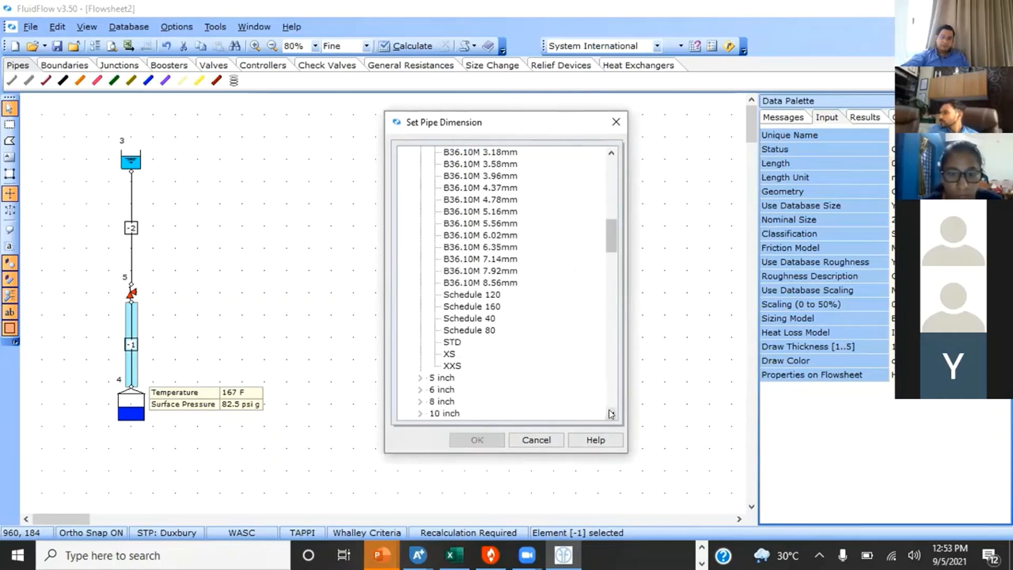
click(453, 319)
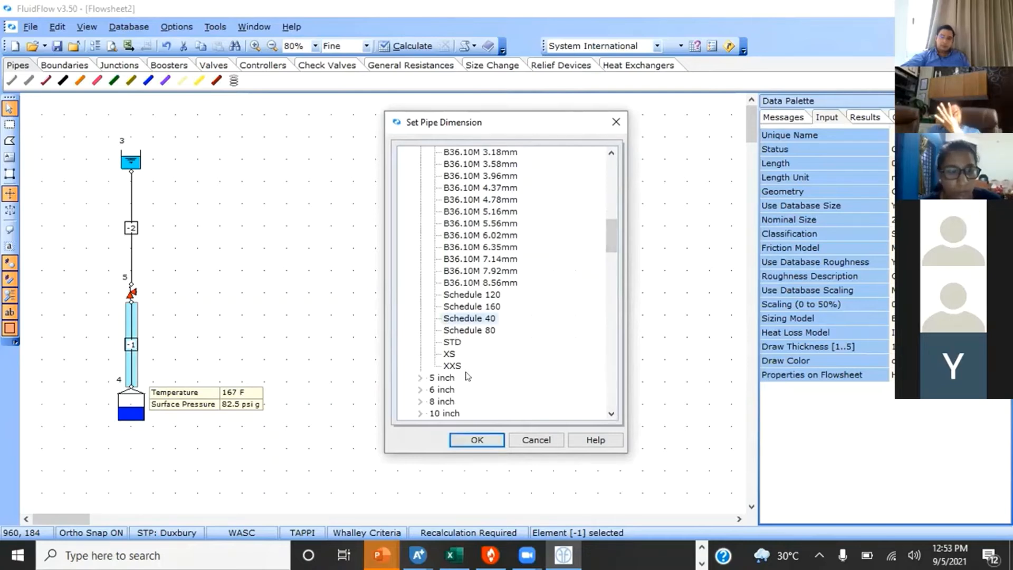
click(476, 439)
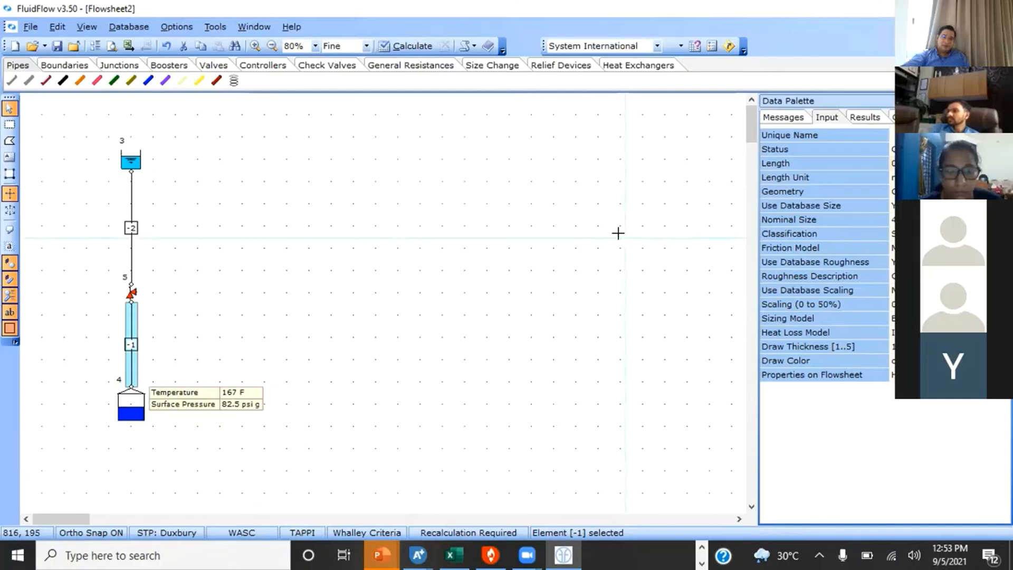
Step: Enter the relief valve's set pressure and select its pressure unit
click(130, 292)
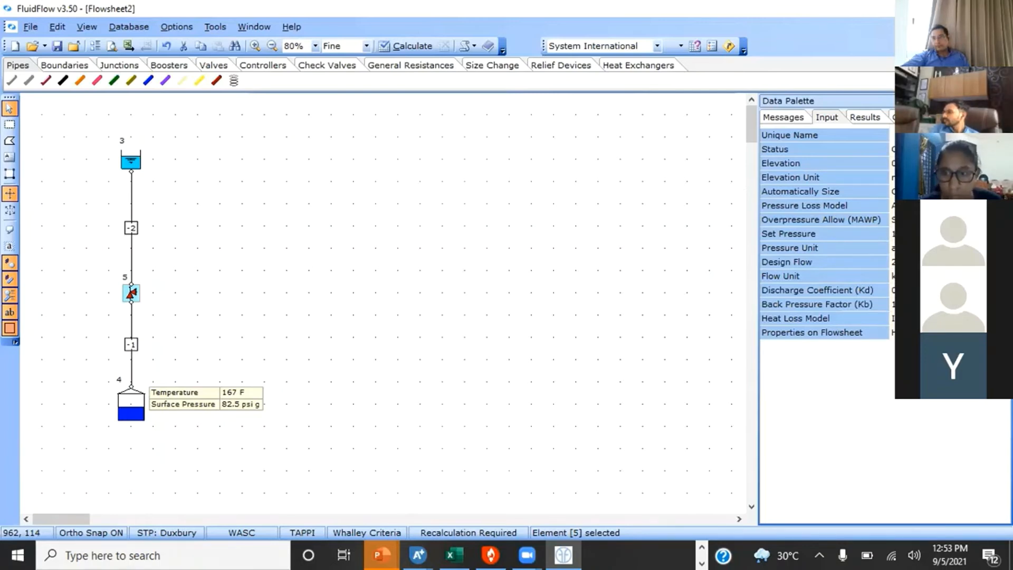
click(892, 233)
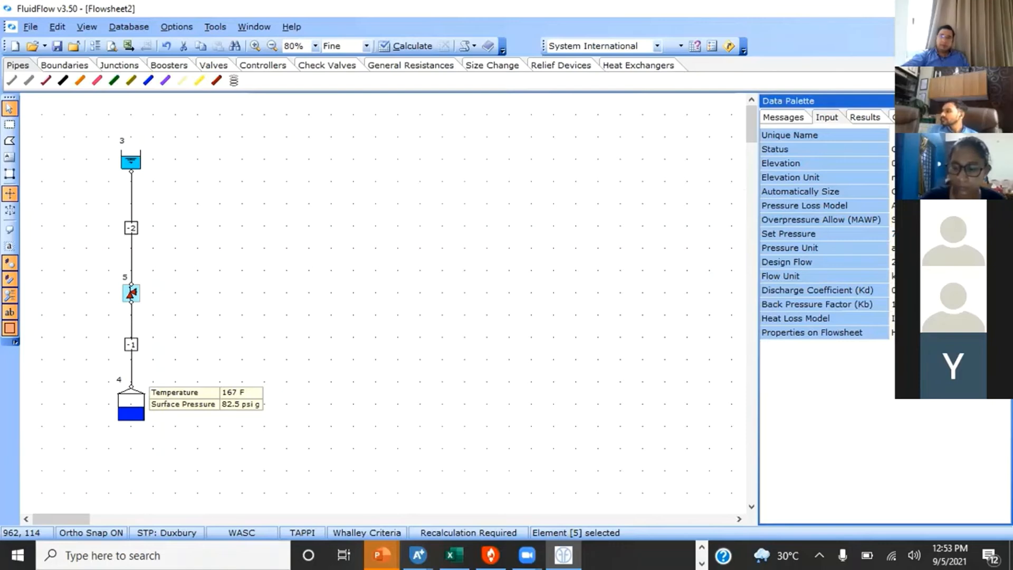
click(918, 248)
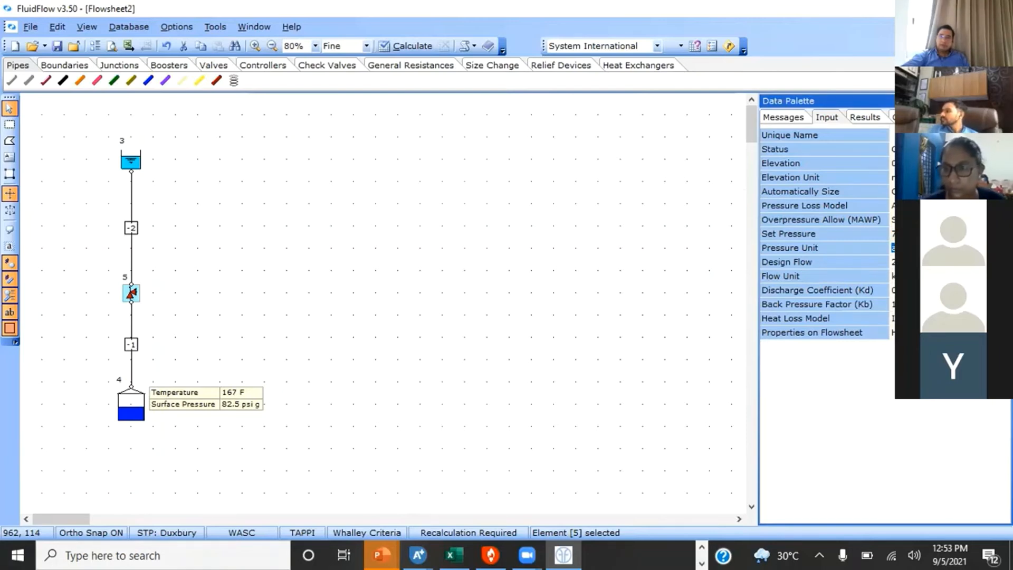
click(1004, 248)
scroll(949, 294, down, 2)
scroll(949, 295, down, 3)
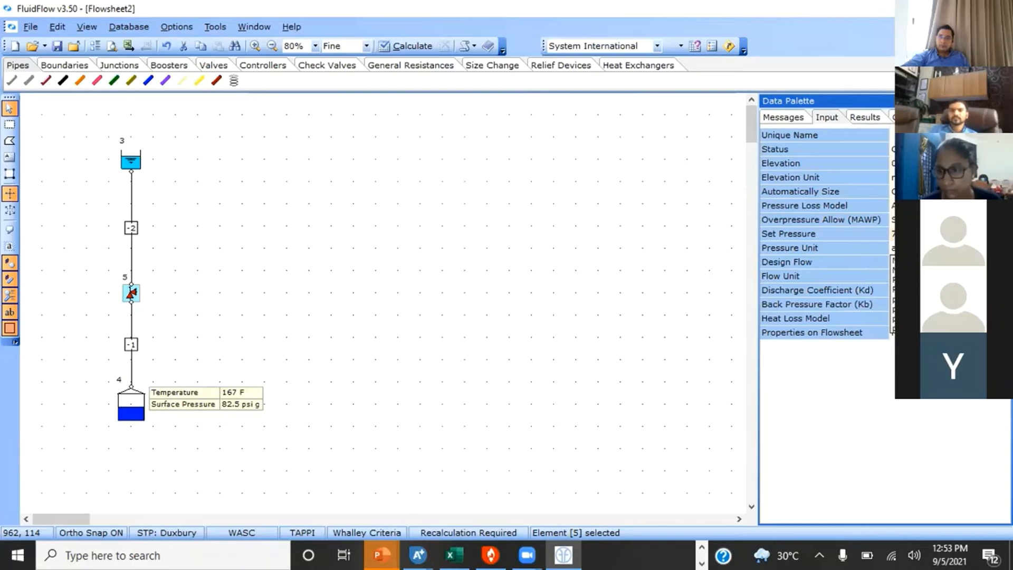
click(950, 328)
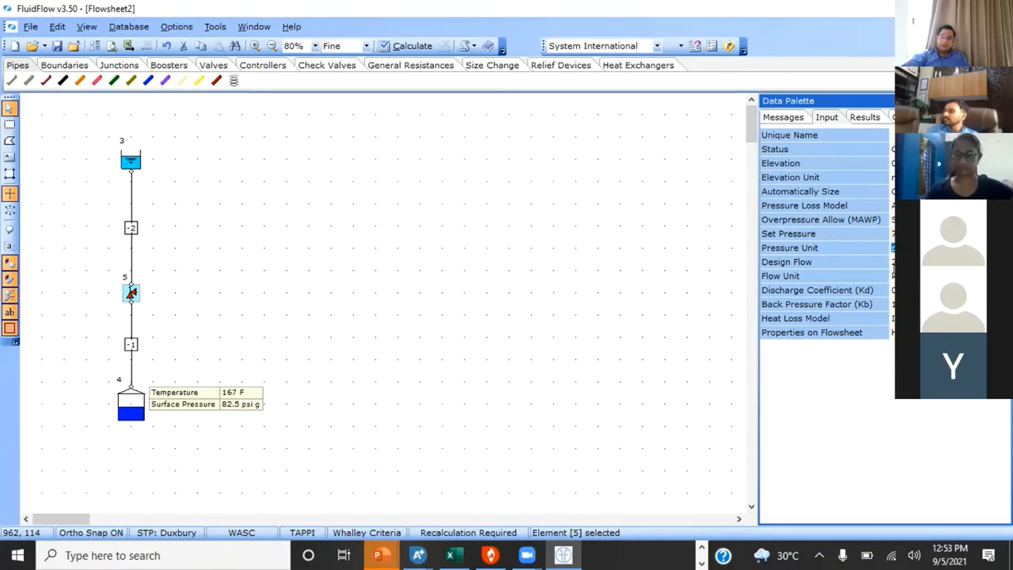
Step: Enter the relief valve's design flow and select its flow unit
click(893, 262)
text(5)
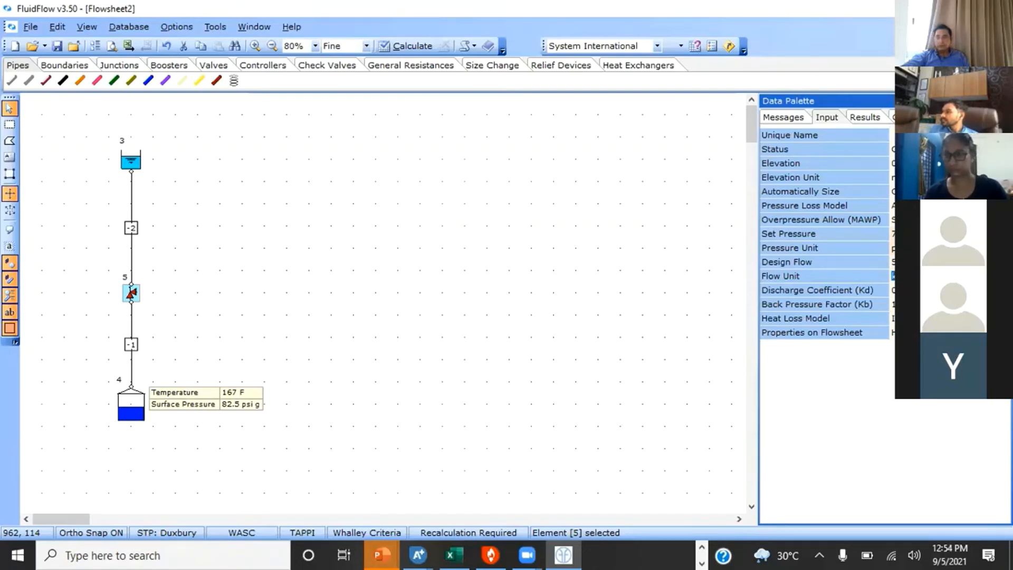
click(1003, 276)
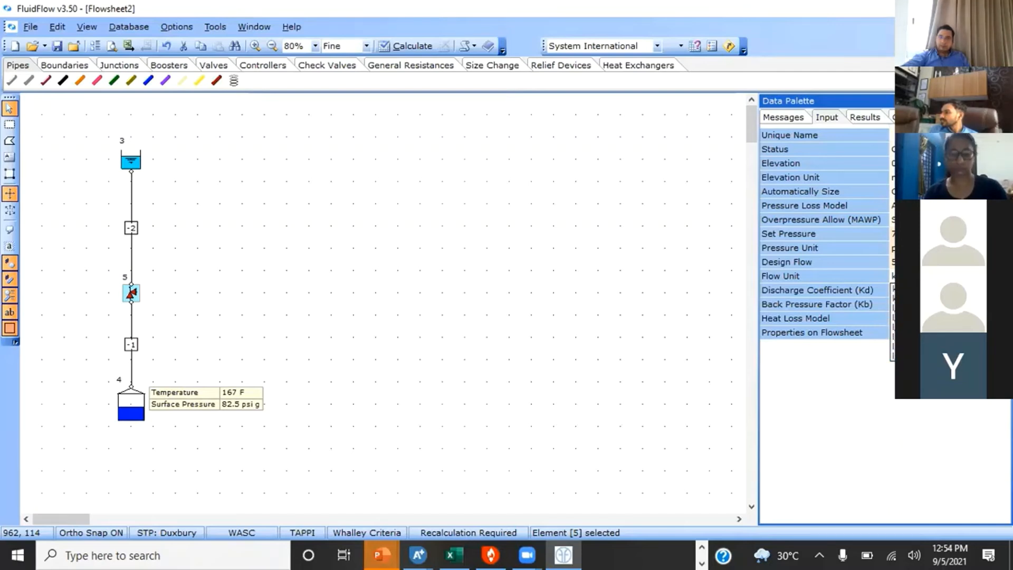
click(894, 338)
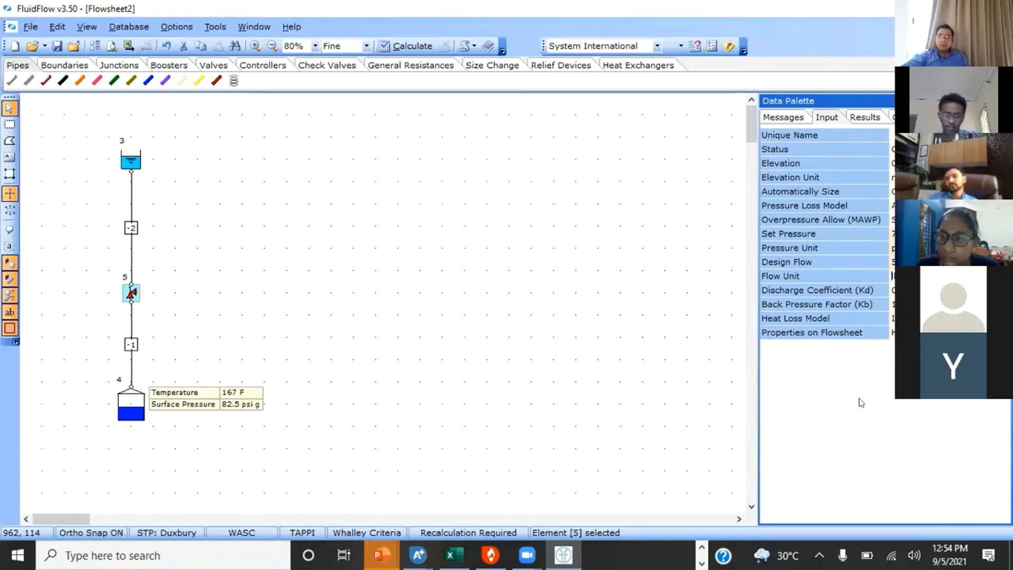
click(894, 292)
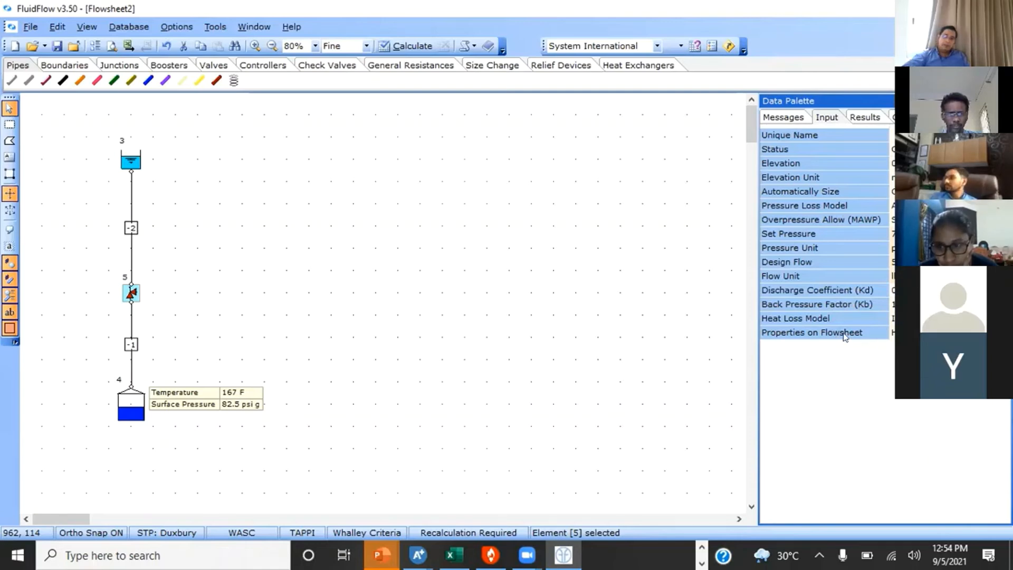
Step: Set the relief valve's Properties on Flowsheet option to Show and align the displayed properties to the Right
click(891, 332)
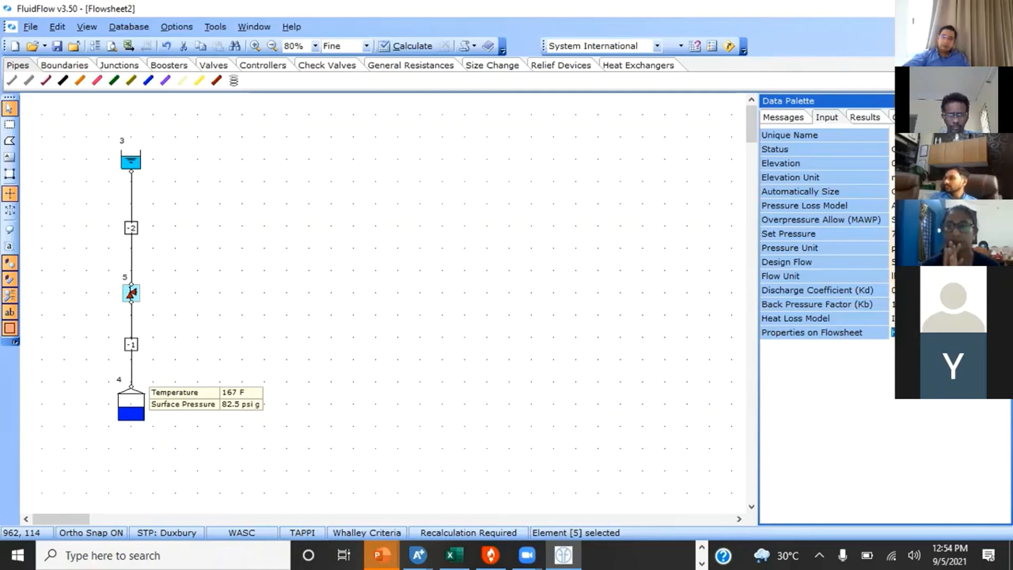
click(1005, 332)
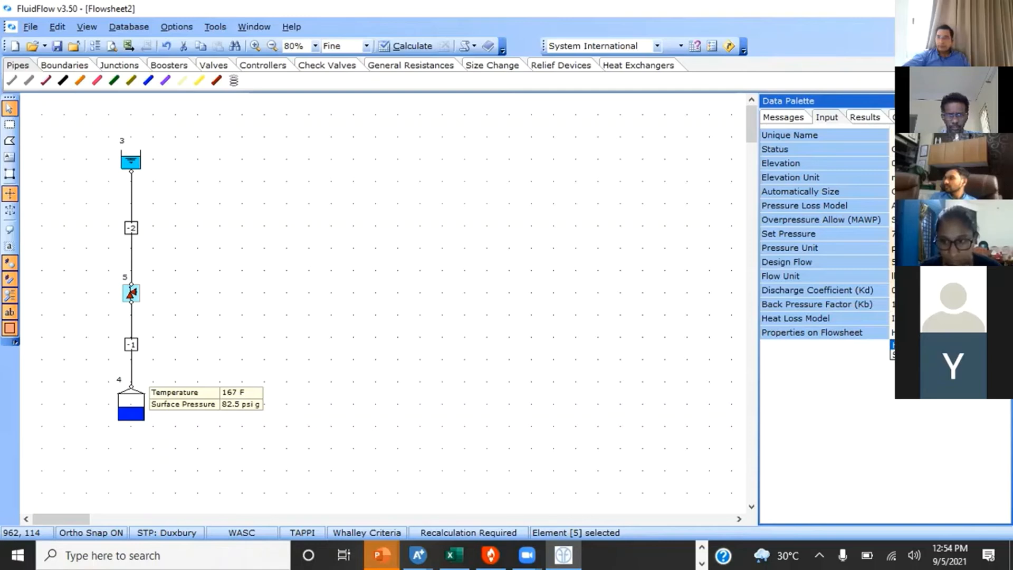
click(944, 355)
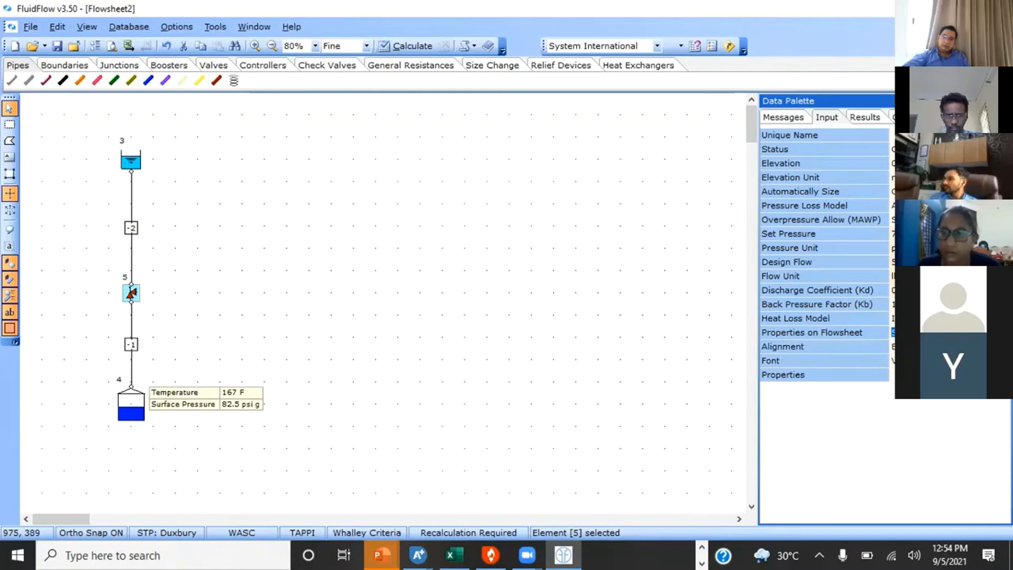
click(1004, 347)
click(949, 388)
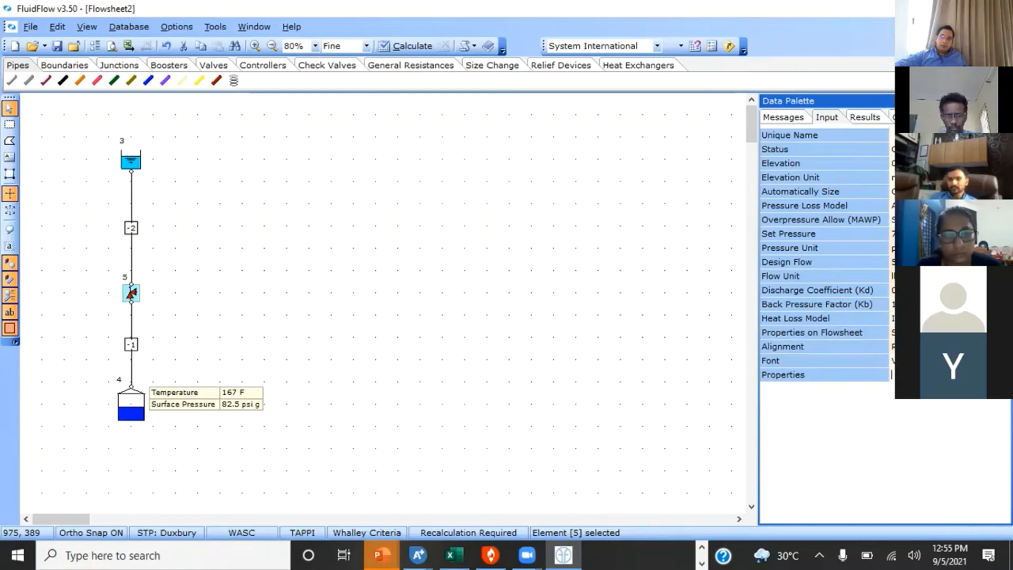
Step: Choose the result properties Calculated Size and Standard Orifice Size for display on the flowsheet at the relief valve
click(891, 374)
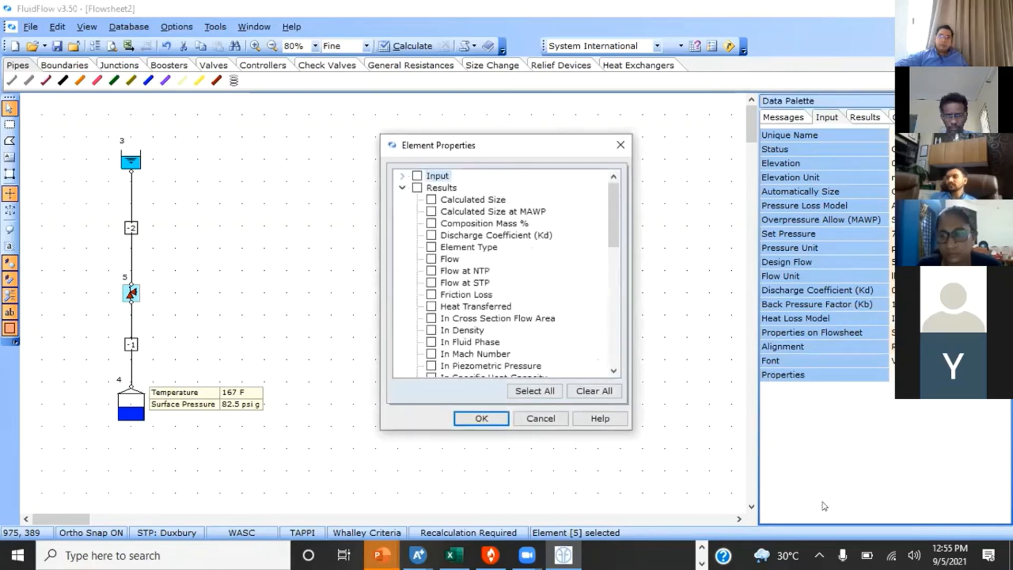
click(431, 200)
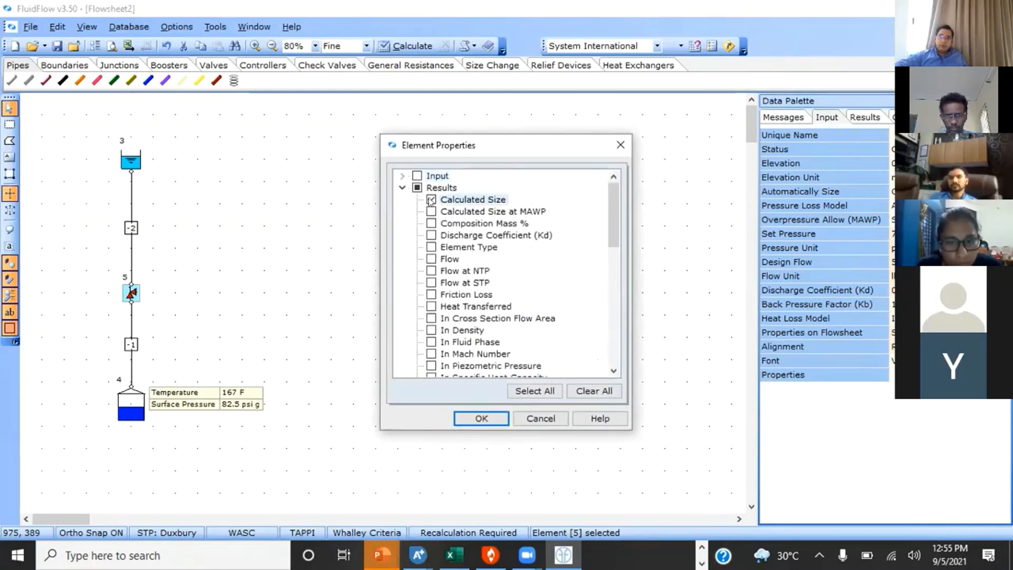
scroll(541, 344, down, 5)
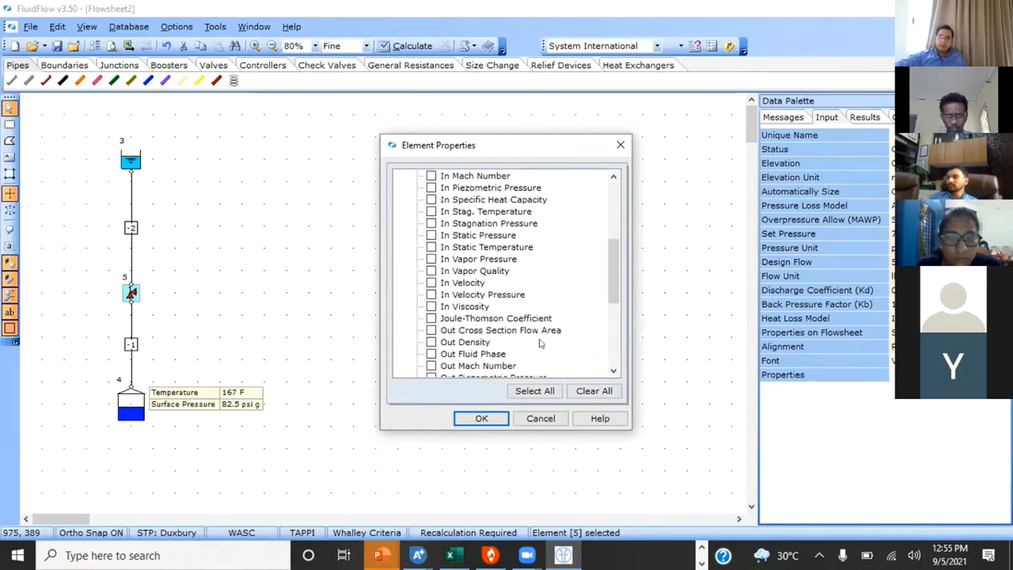
scroll(541, 343, down, 3)
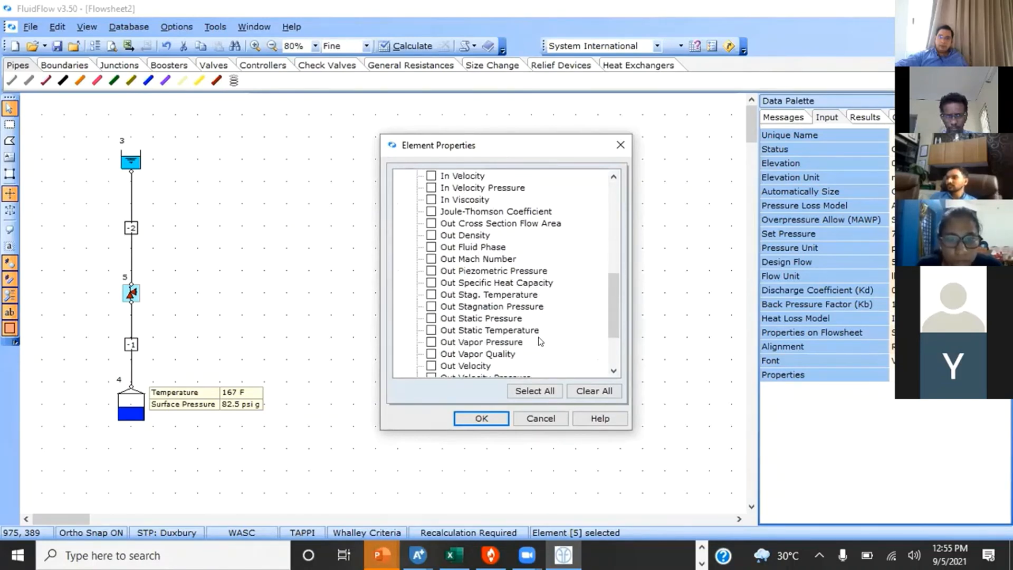
scroll(540, 342, down, 3)
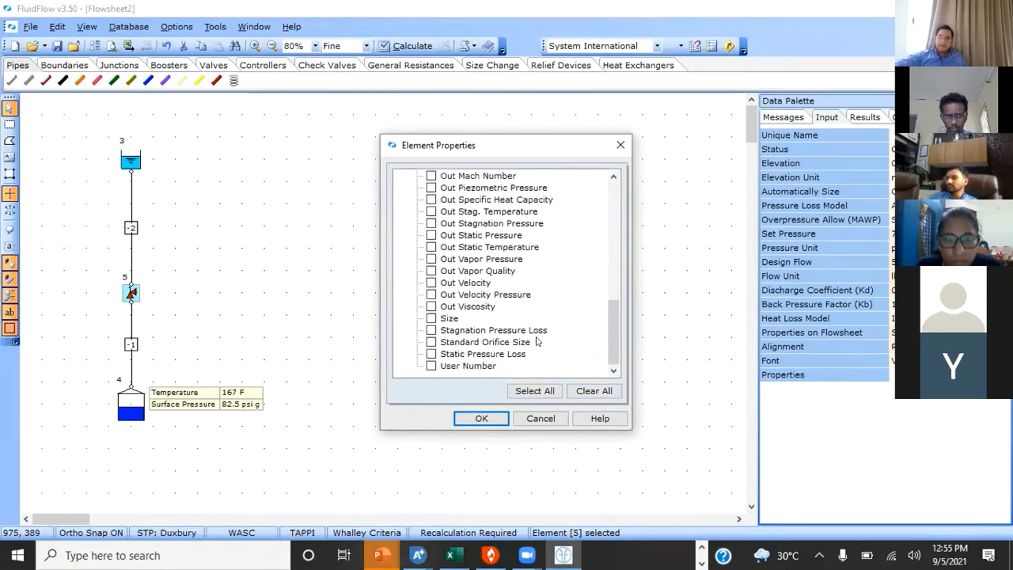
click(540, 341)
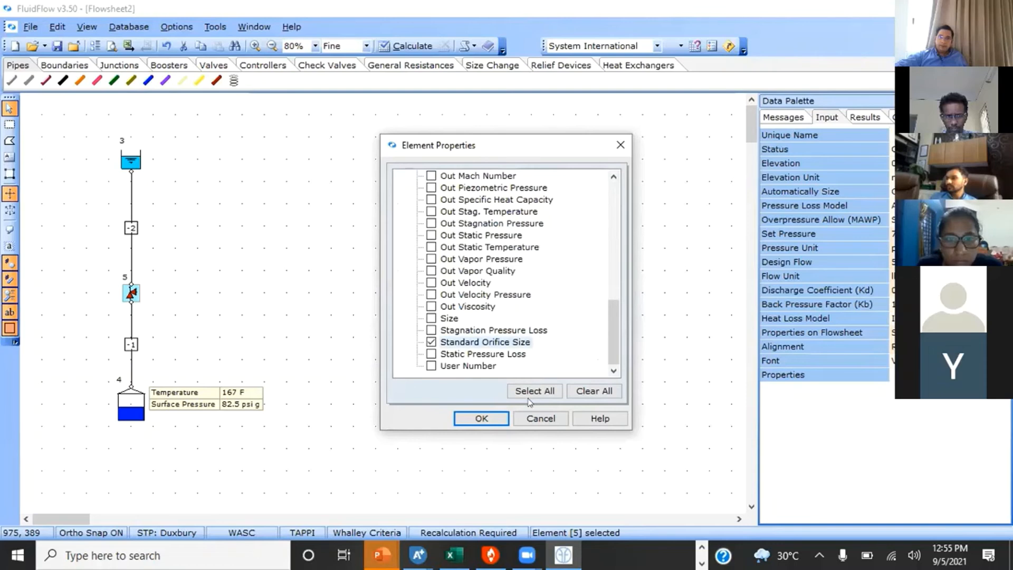
click(481, 419)
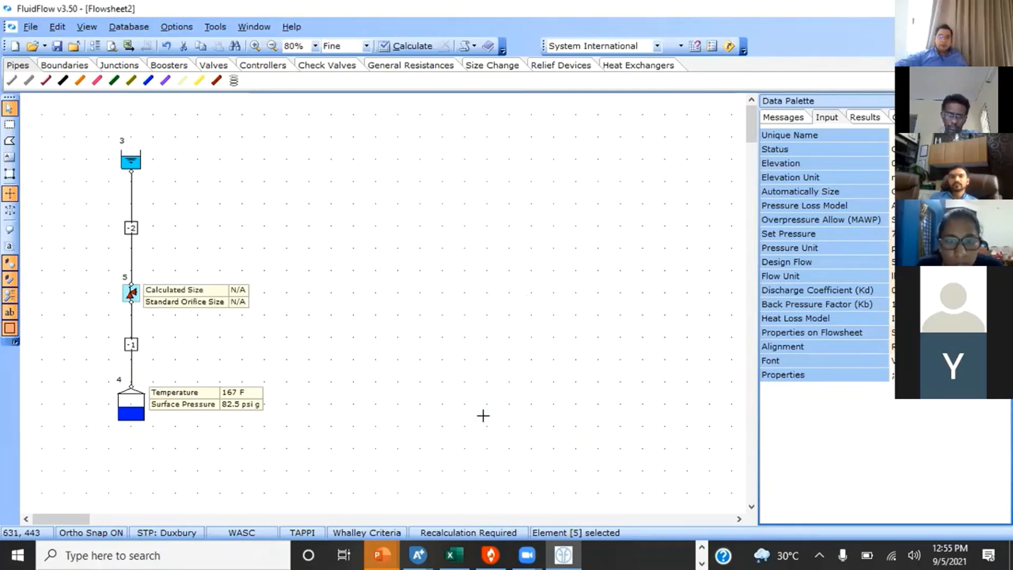
Step: Enter the length of the pipe between the relief valve and the upper reservoir
click(131, 209)
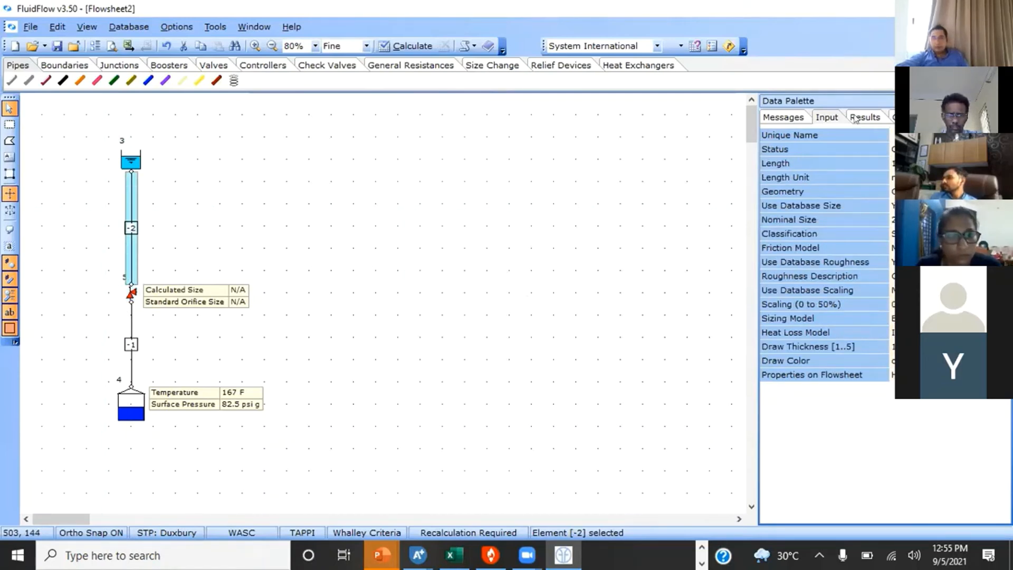
click(929, 163)
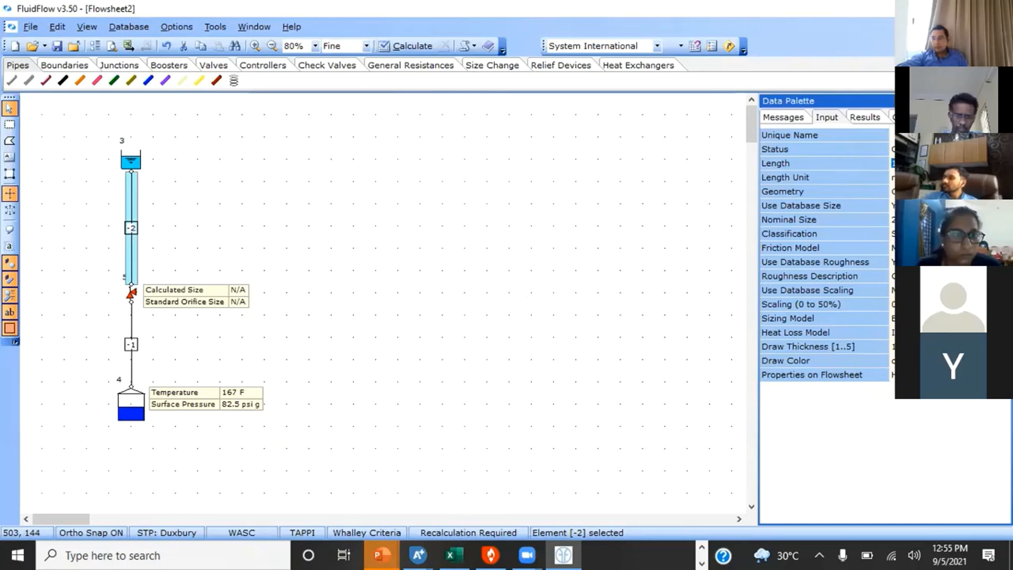
text(0)
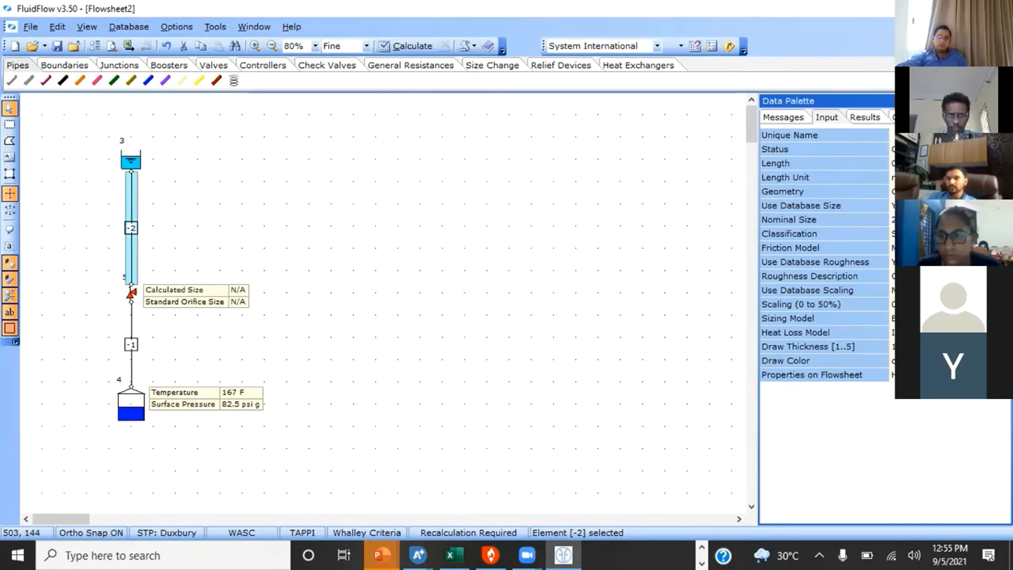
Step: Set the nominal size of the pipe between the relief valve and the upper reservoir to 6 inch, Schedule 40
click(929, 220)
click(1002, 219)
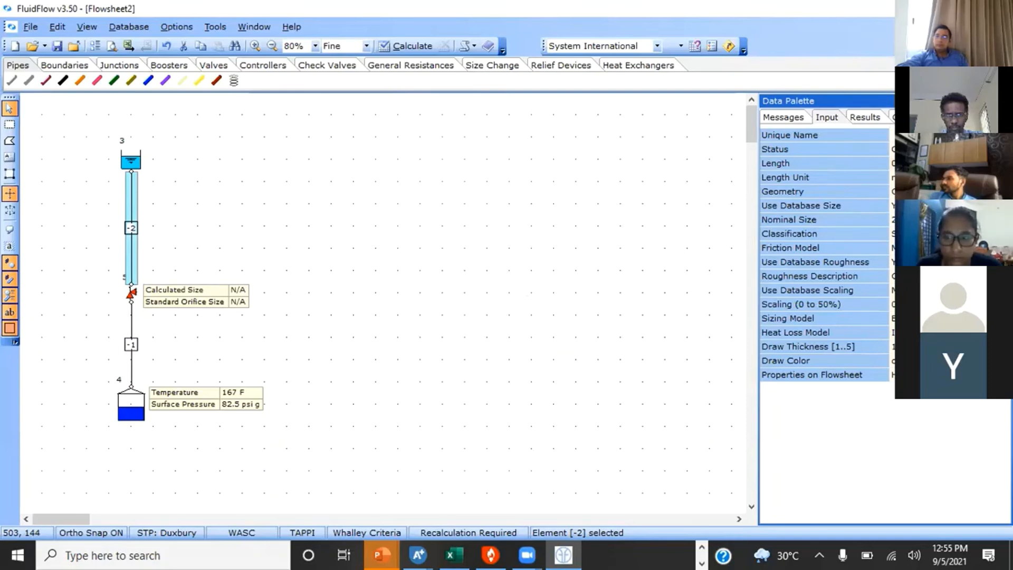
click(1005, 220)
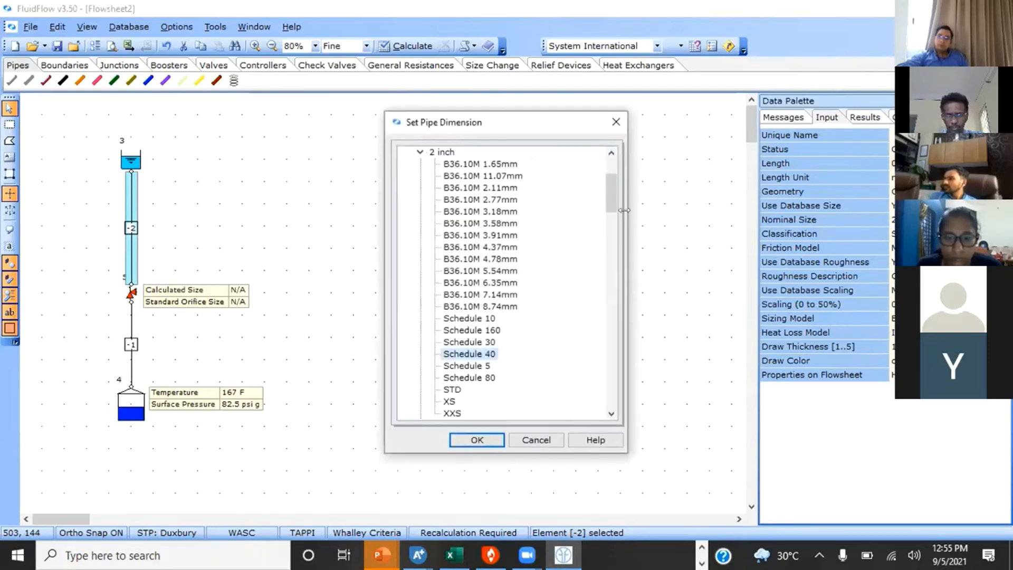
drag(611, 413, 612, 413)
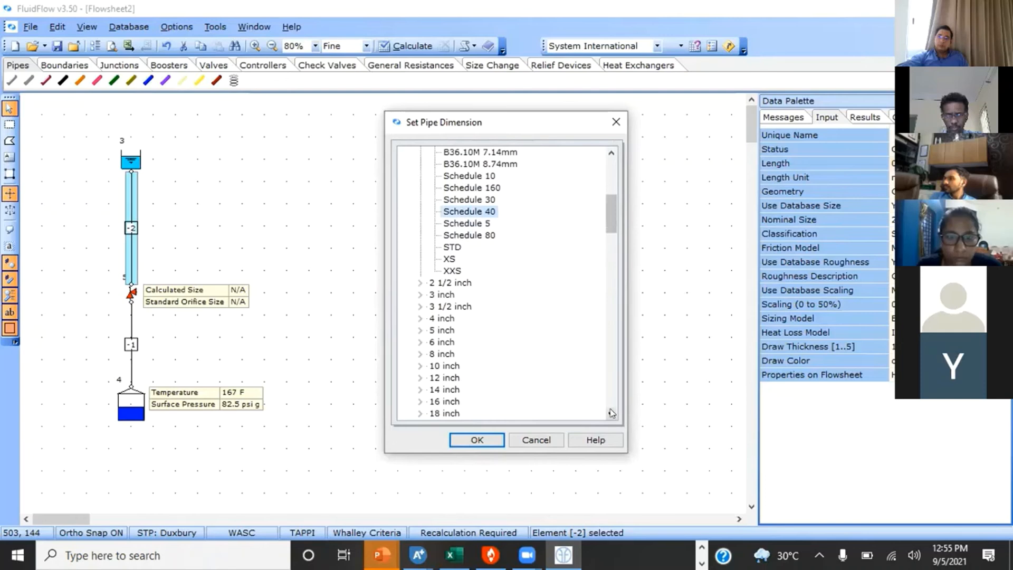
click(434, 342)
click(420, 342)
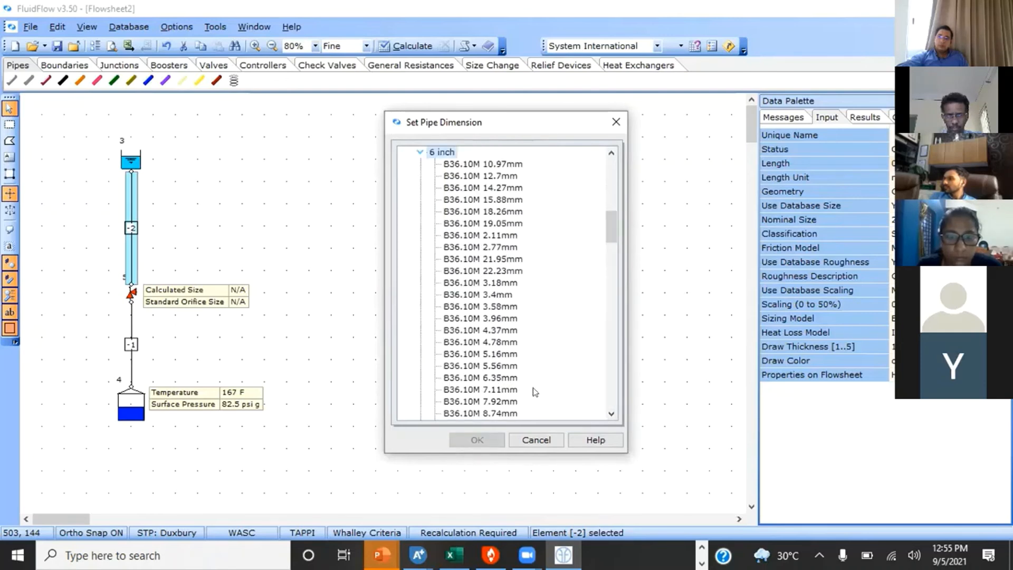
drag(611, 413, 611, 413)
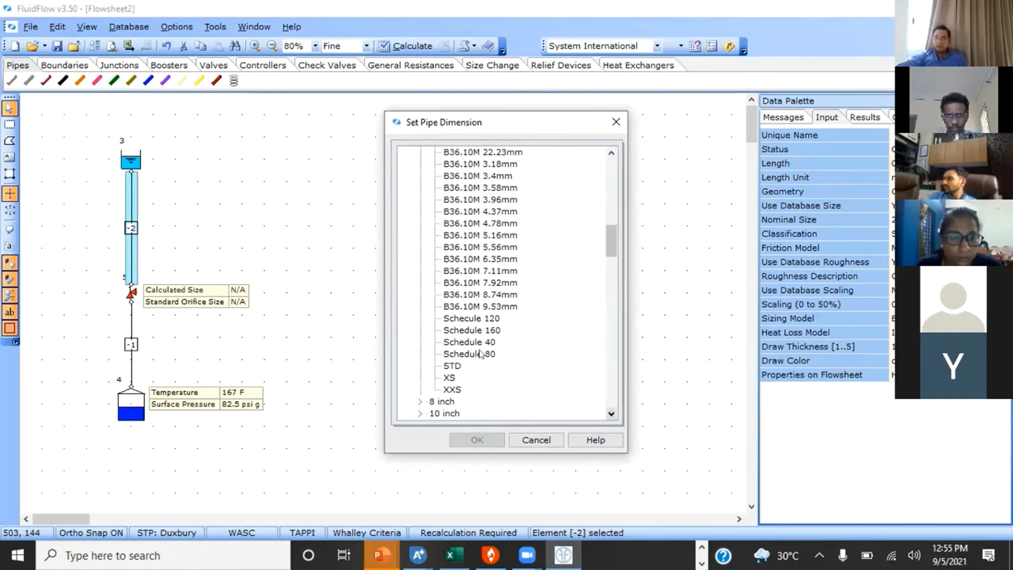
click(448, 342)
click(476, 439)
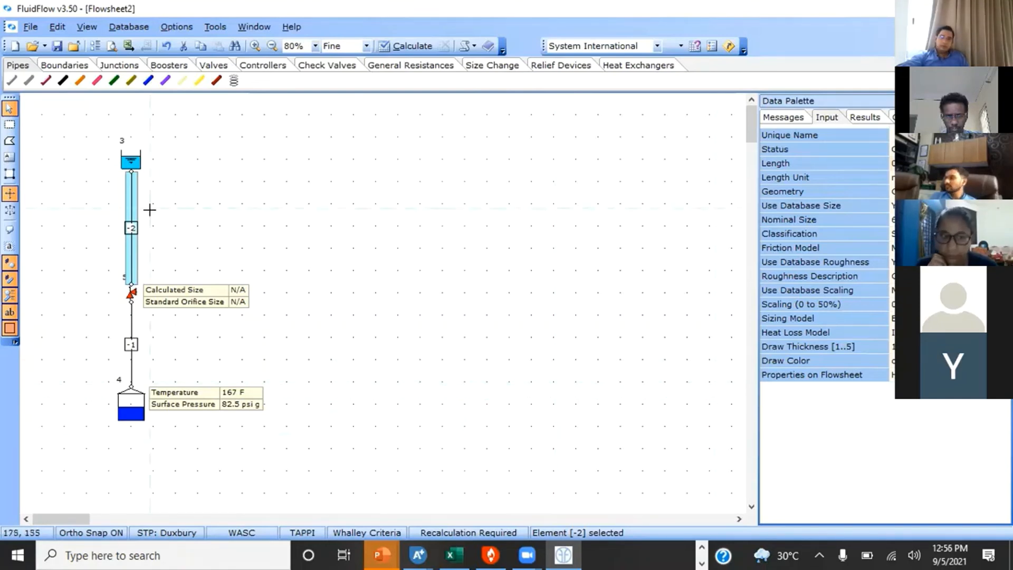
Step: Select the pressure model for the upper reservoir
click(131, 159)
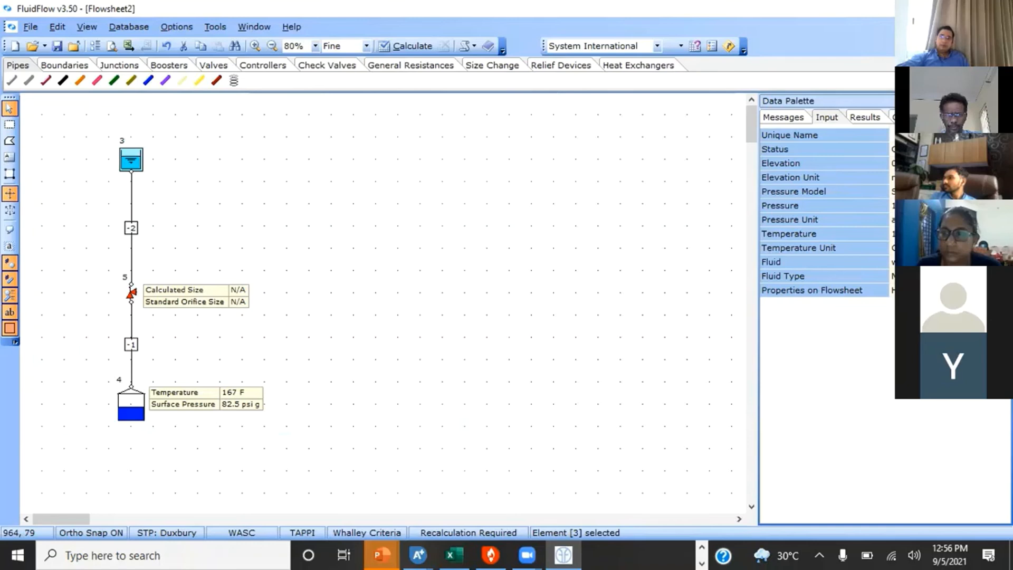
click(939, 191)
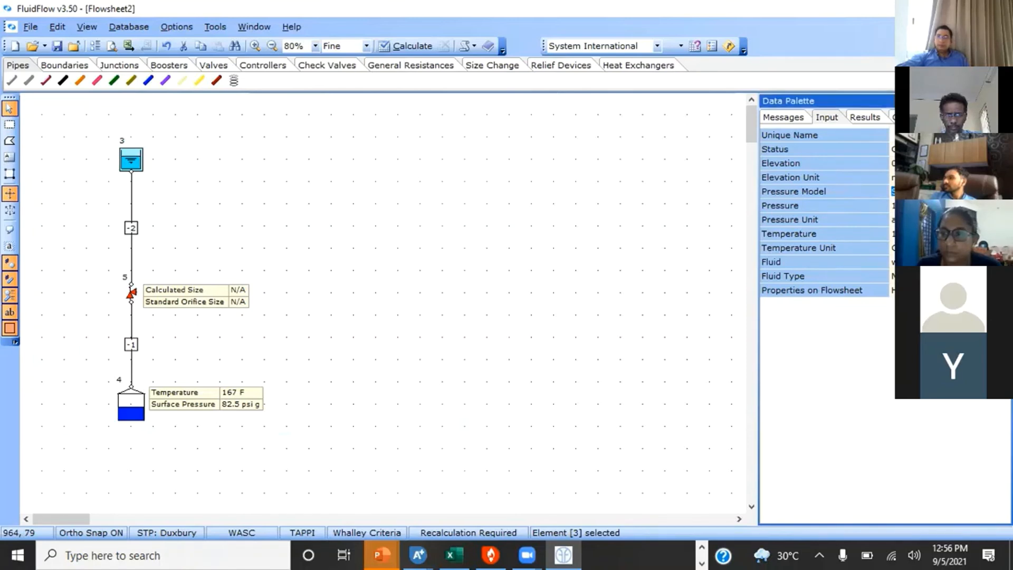
click(1004, 192)
click(950, 214)
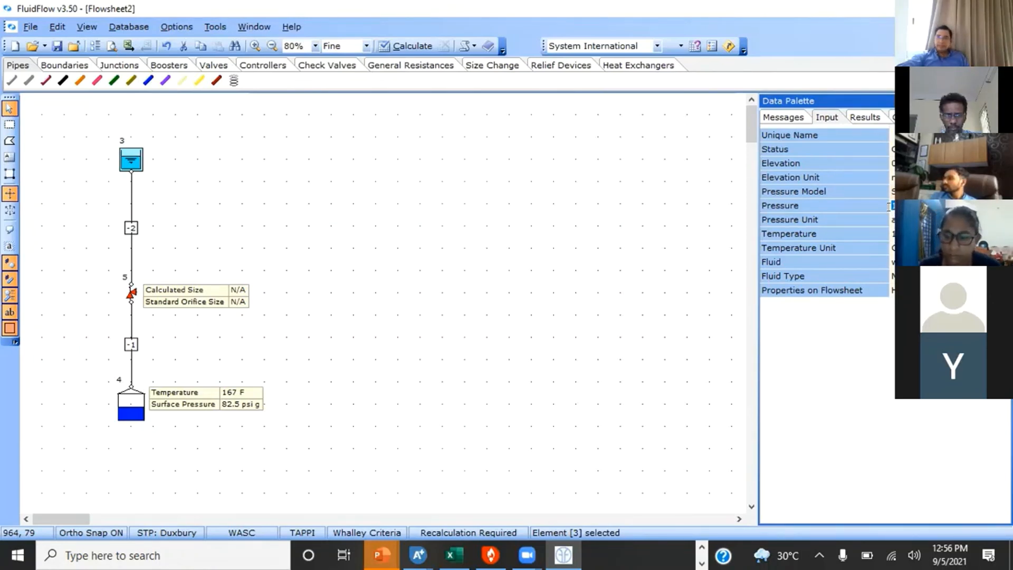
Step: Set the upper reservoir's pressure to 0 with psi g as the pressure unit
text(0)
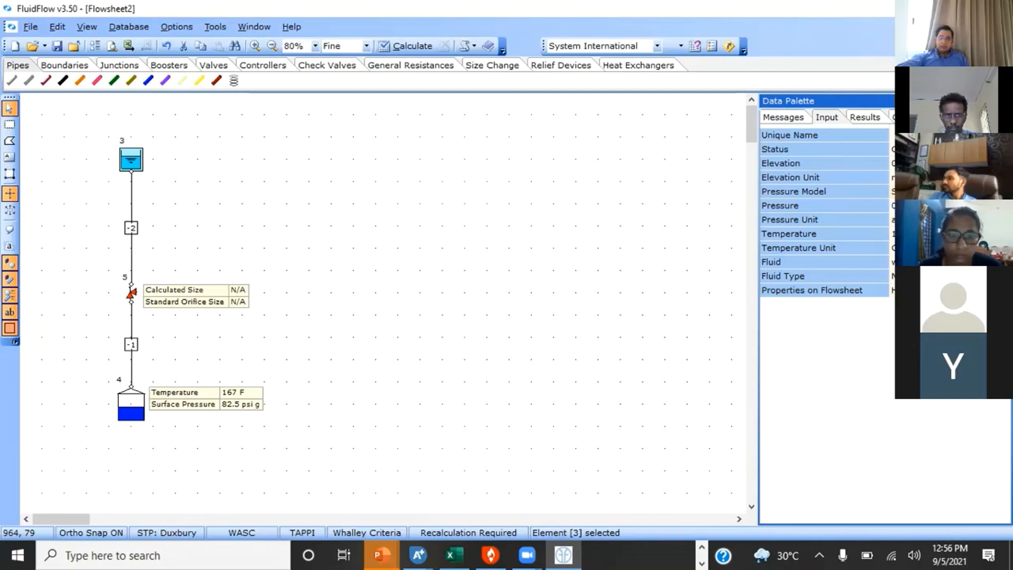
click(1005, 219)
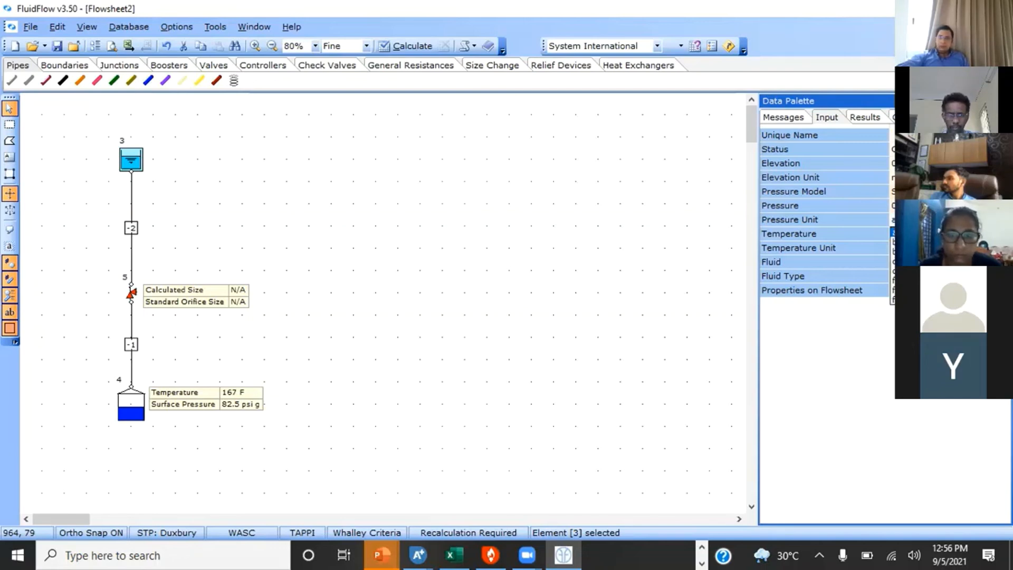
scroll(953, 265, down, 5)
scroll(952, 266, down, 4)
scroll(953, 265, down, 1)
click(952, 301)
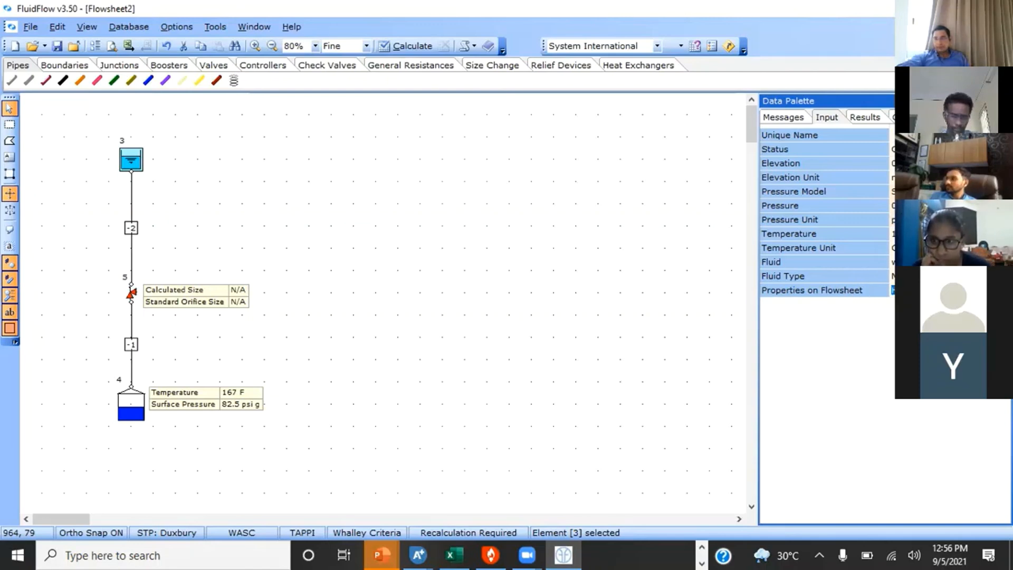
Step: Set the upper reservoir's Properties on Flowsheet option to Show with Right alignment, and open its displayed-property selection
click(1004, 290)
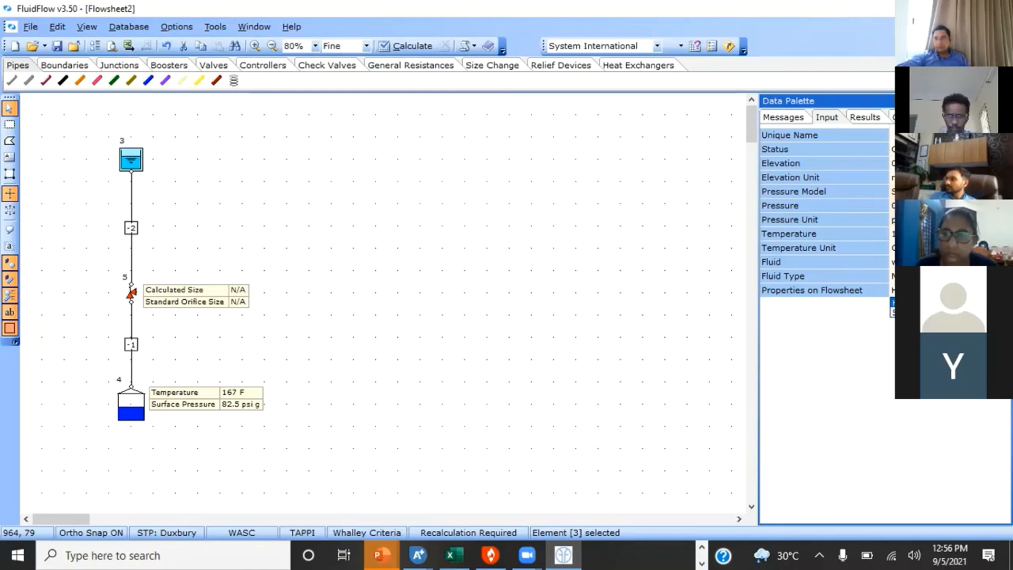
click(982, 312)
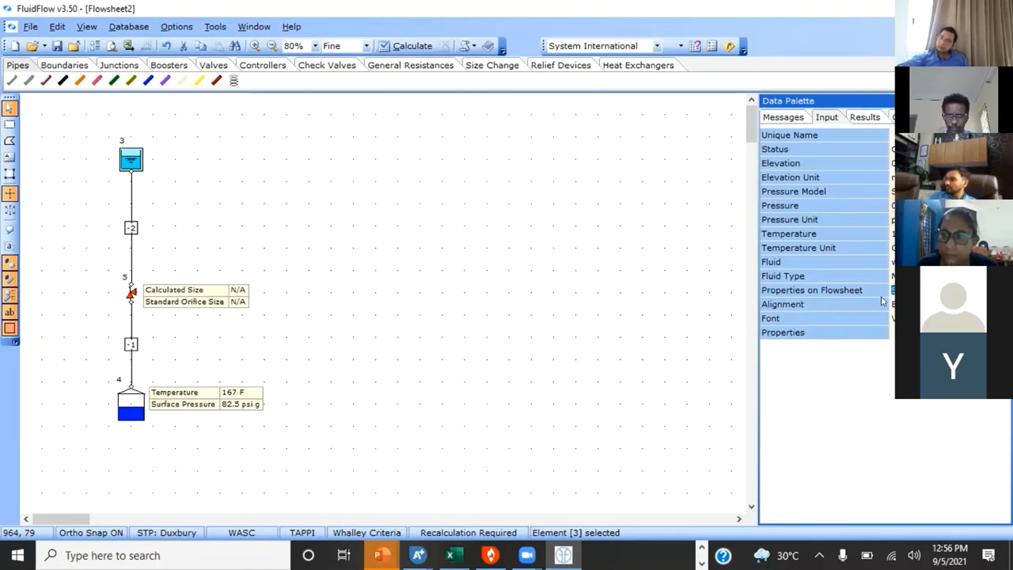
click(1004, 304)
click(1004, 304)
click(950, 346)
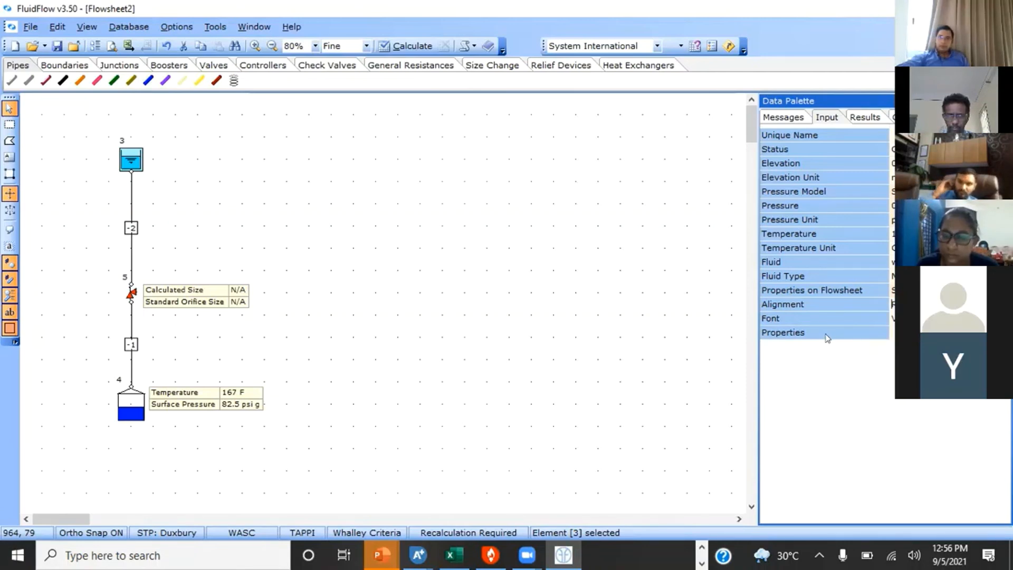
click(949, 305)
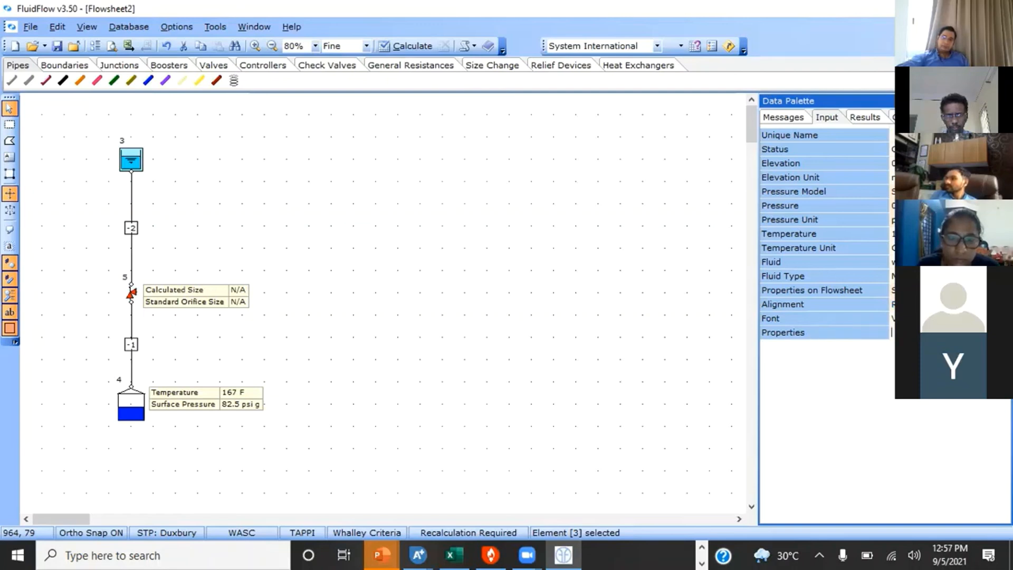
click(1004, 332)
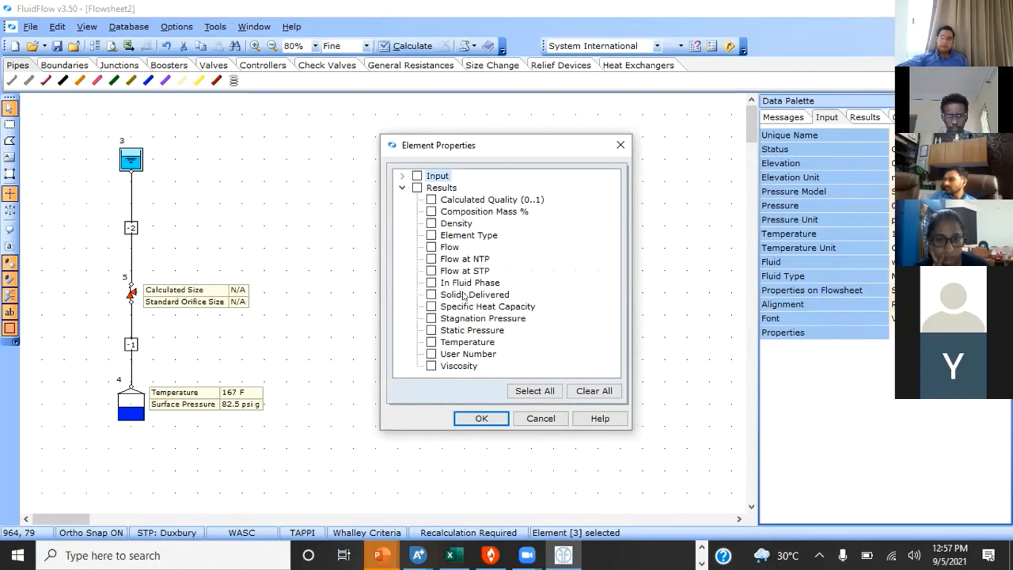
click(417, 188)
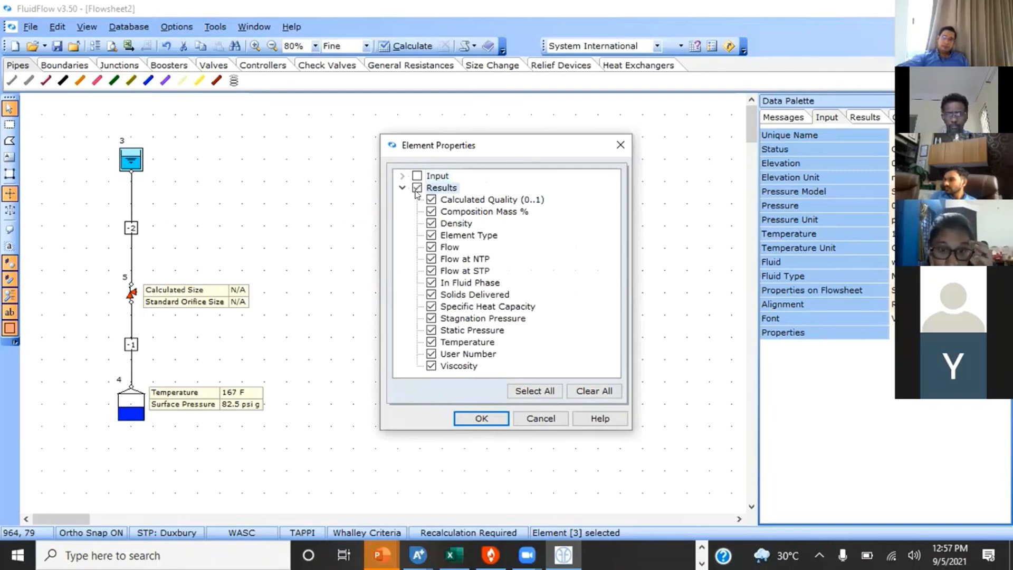
click(418, 187)
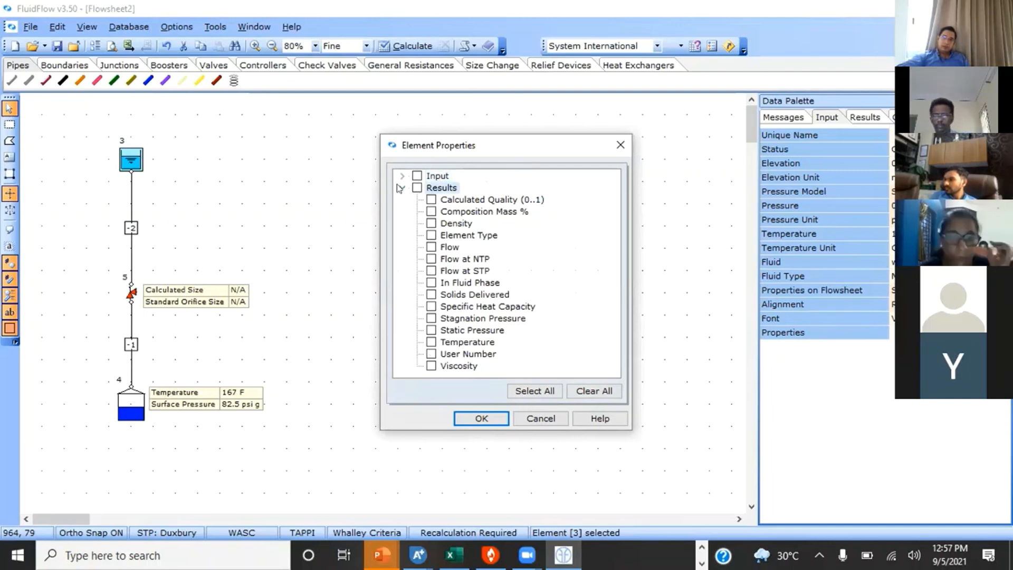
click(403, 188)
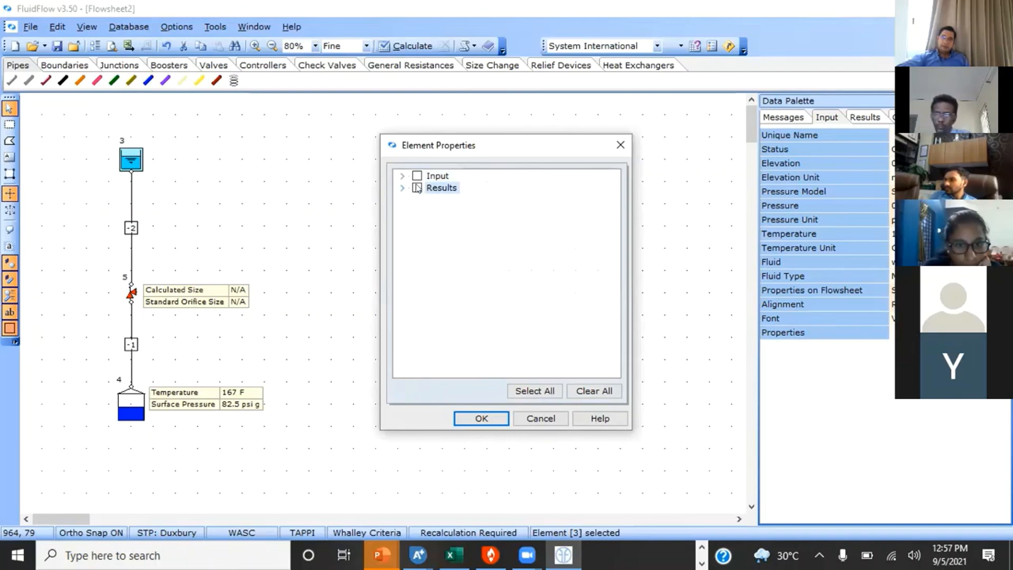
click(416, 188)
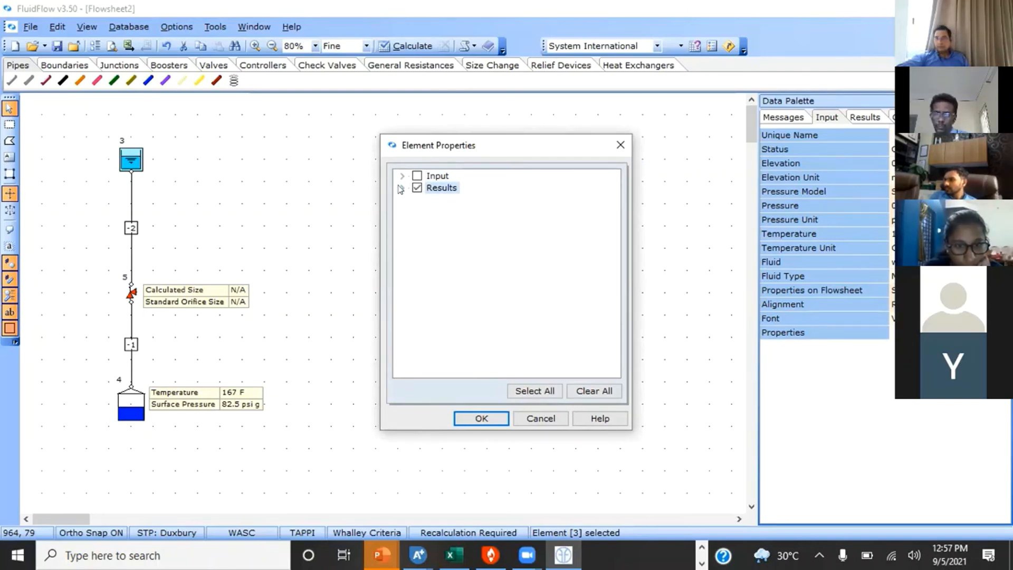
click(402, 188)
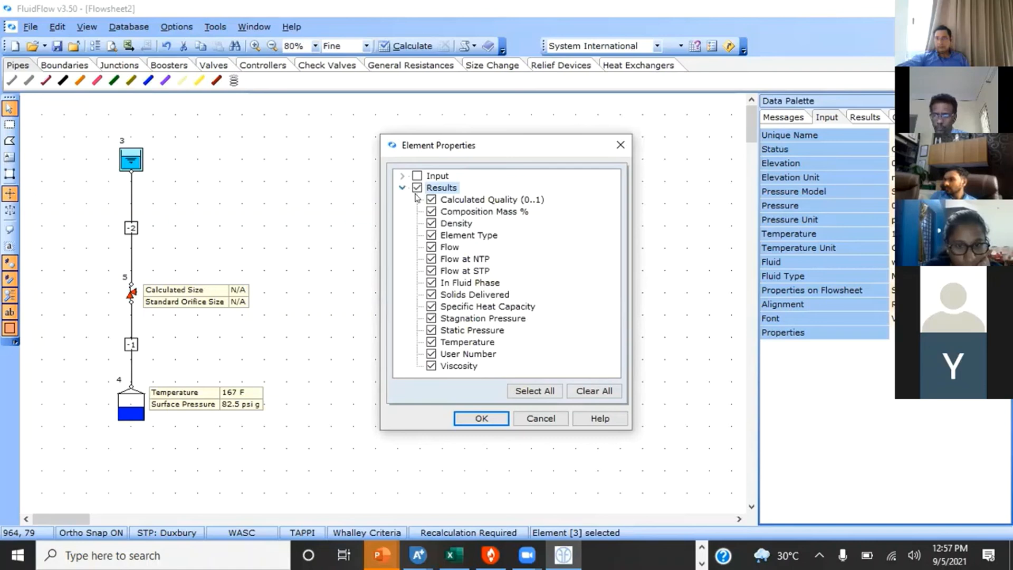
click(417, 187)
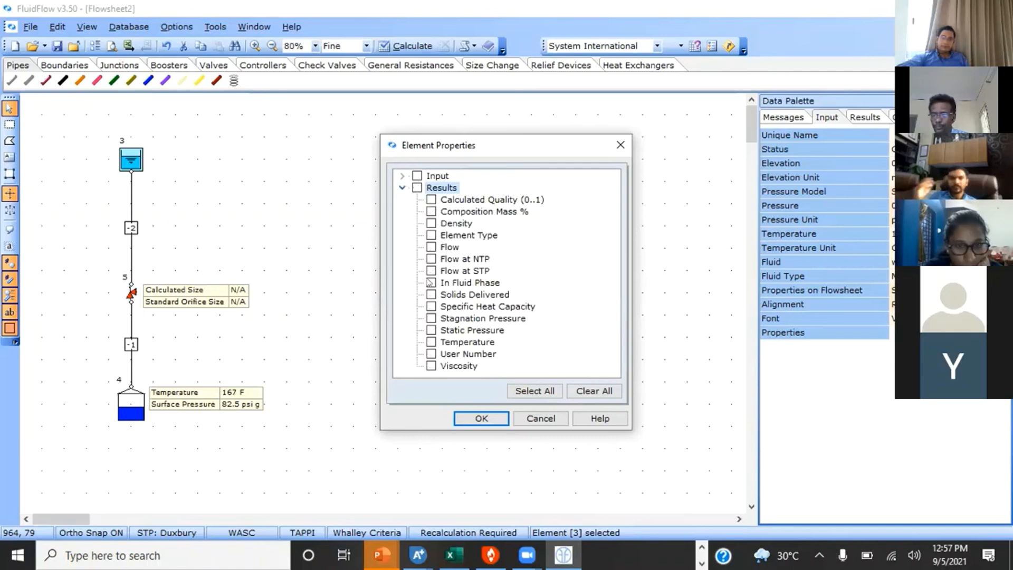
Step: Choose the result property Temperature and the input property Pressure for display at the upper reservoir
click(431, 341)
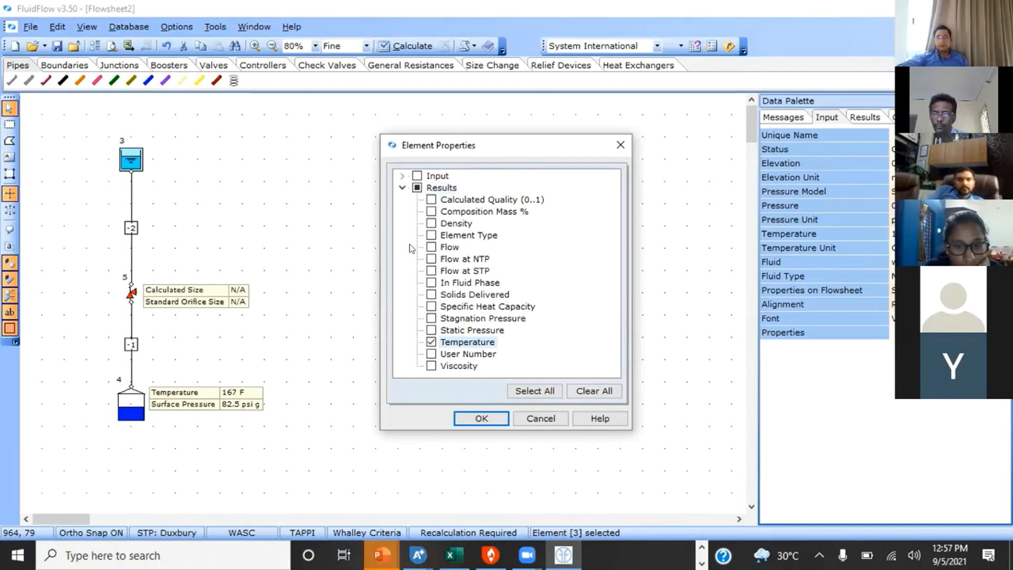
click(399, 177)
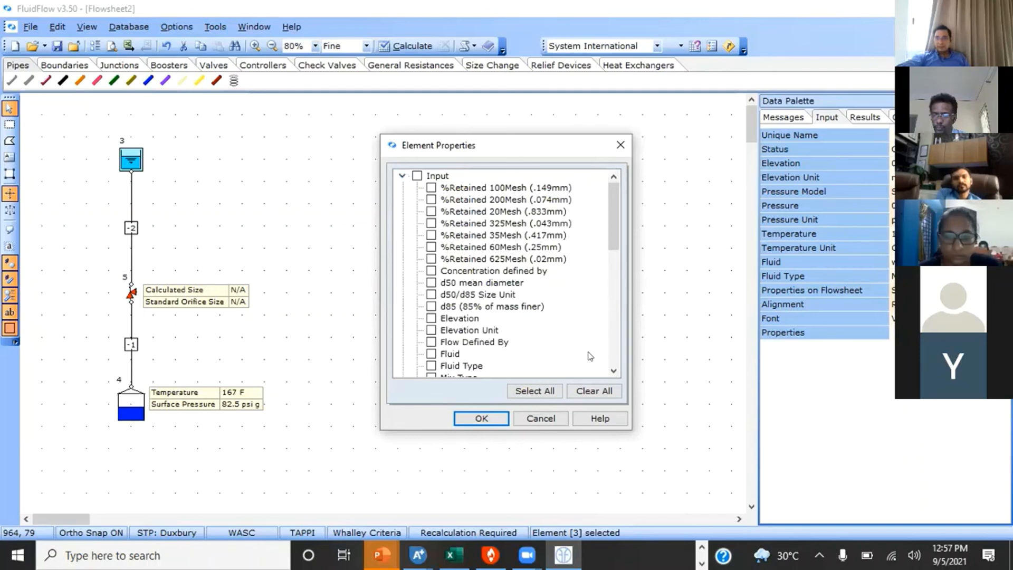
click(612, 371)
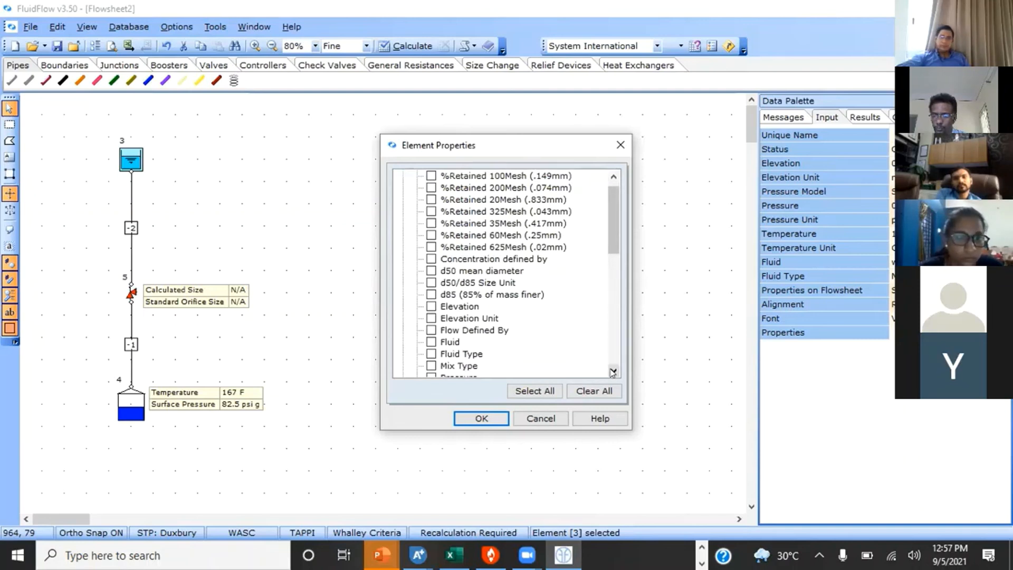
click(612, 371)
click(612, 371)
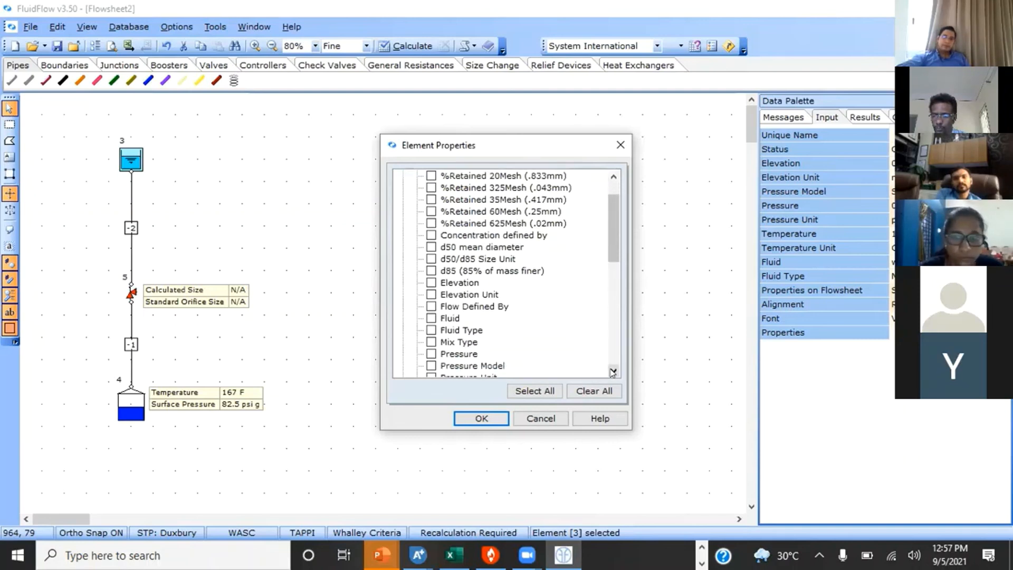
click(431, 354)
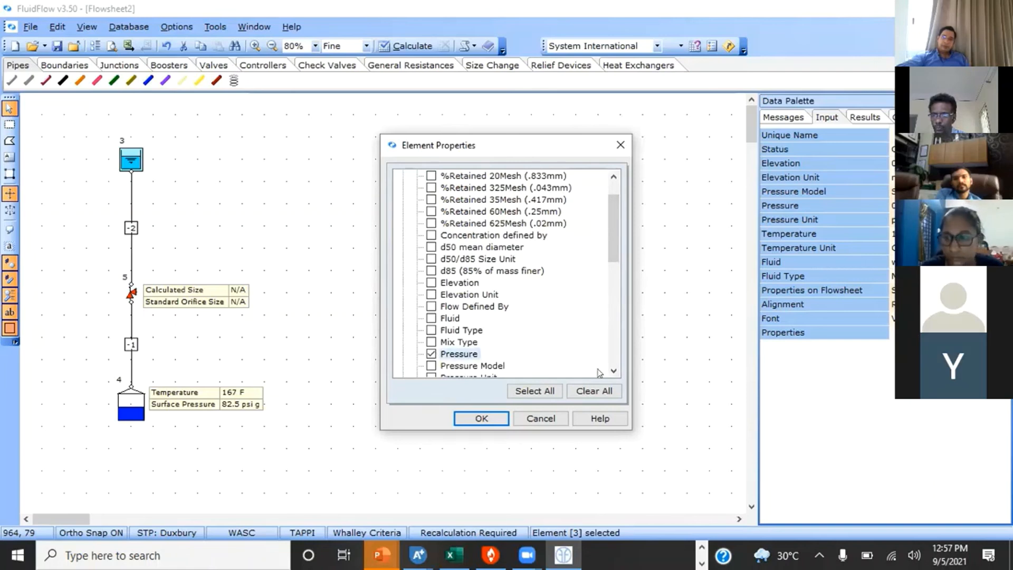
click(468, 420)
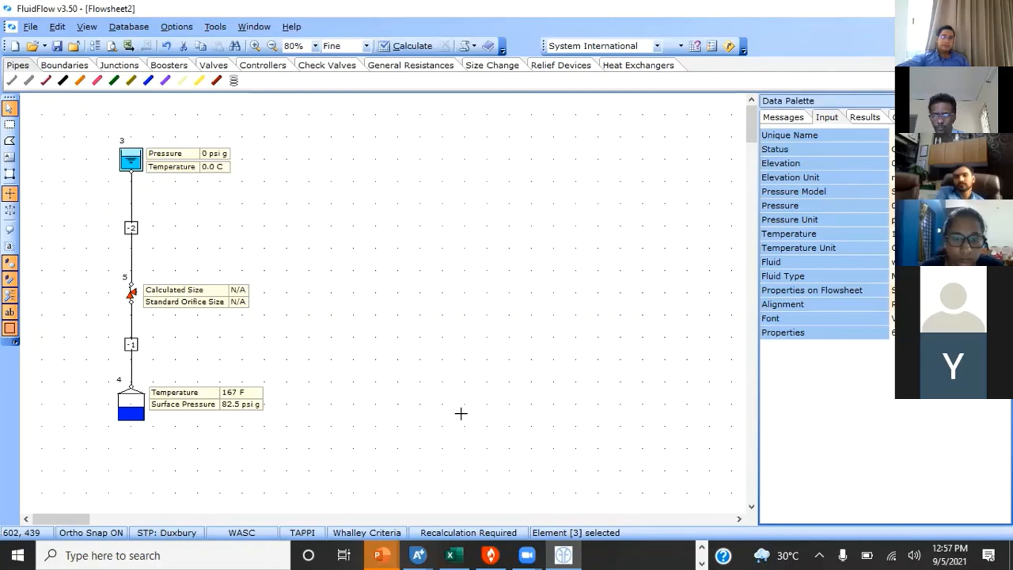
Step: Start saving the flowsheet as an FF3 file in Documents, entering a file name that begins with "fluid flow"
click(53, 41)
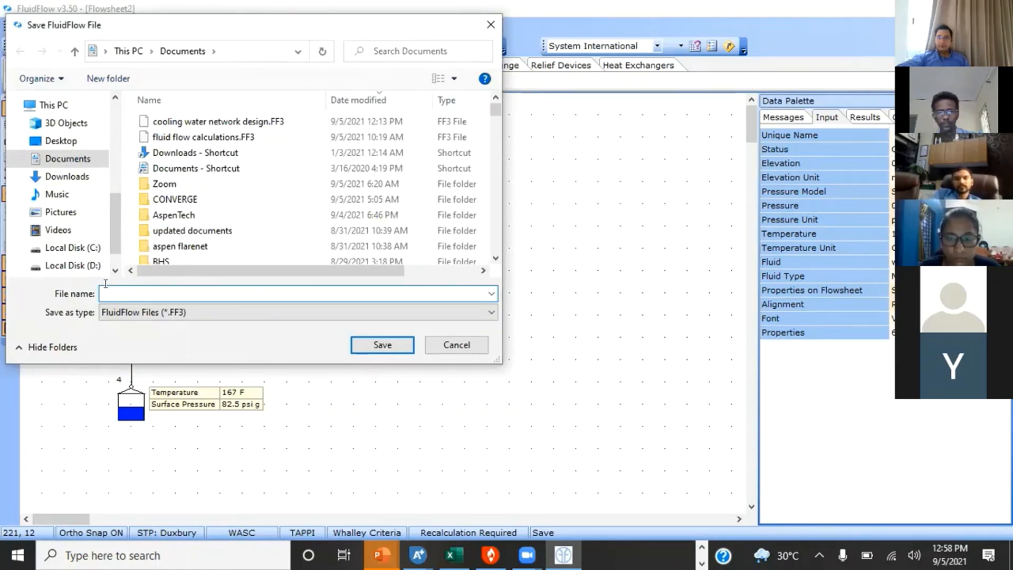
text(flu)
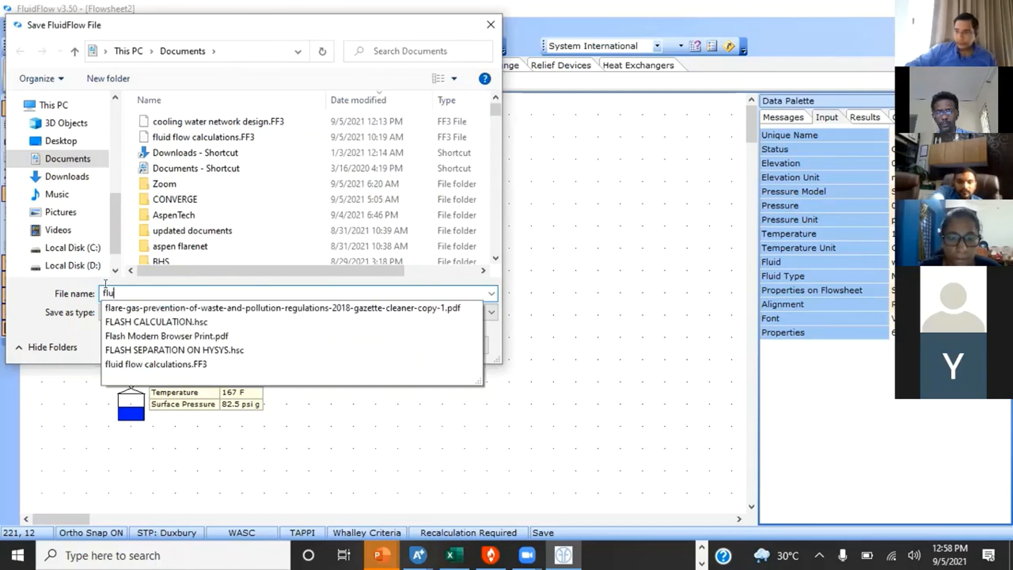
text(id flow)
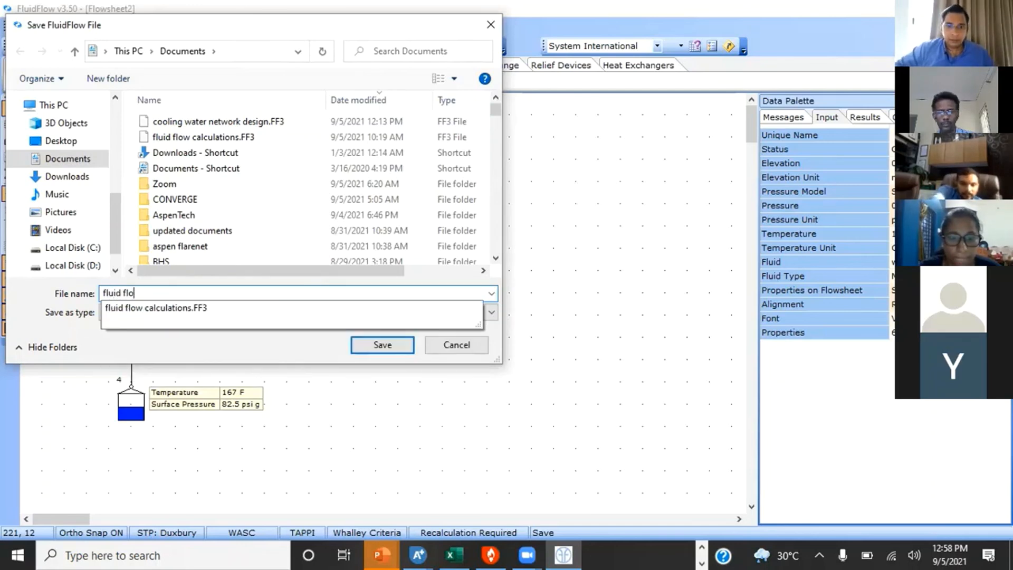